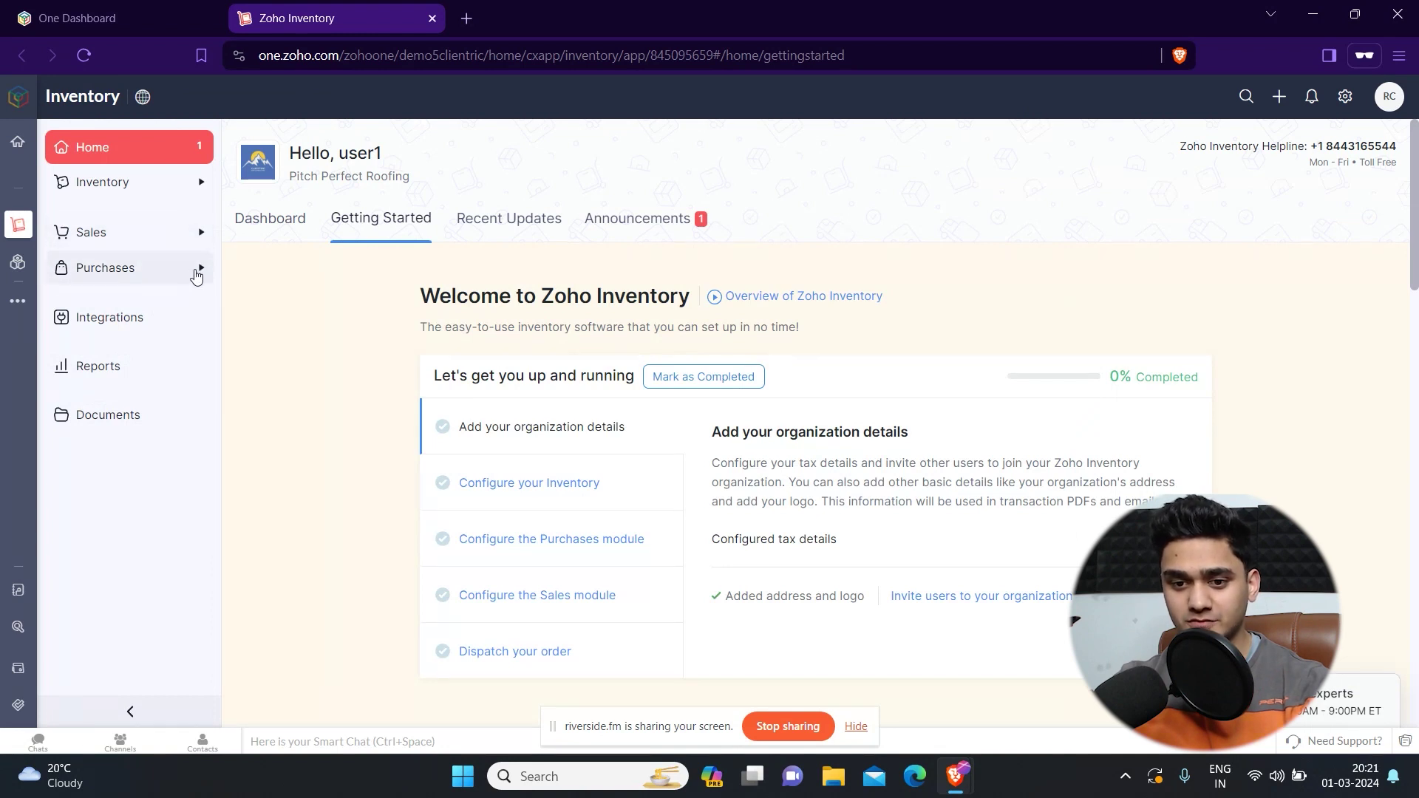
Open the Purchase Orders list from the Purchases section of the sidebar.
click(197, 274)
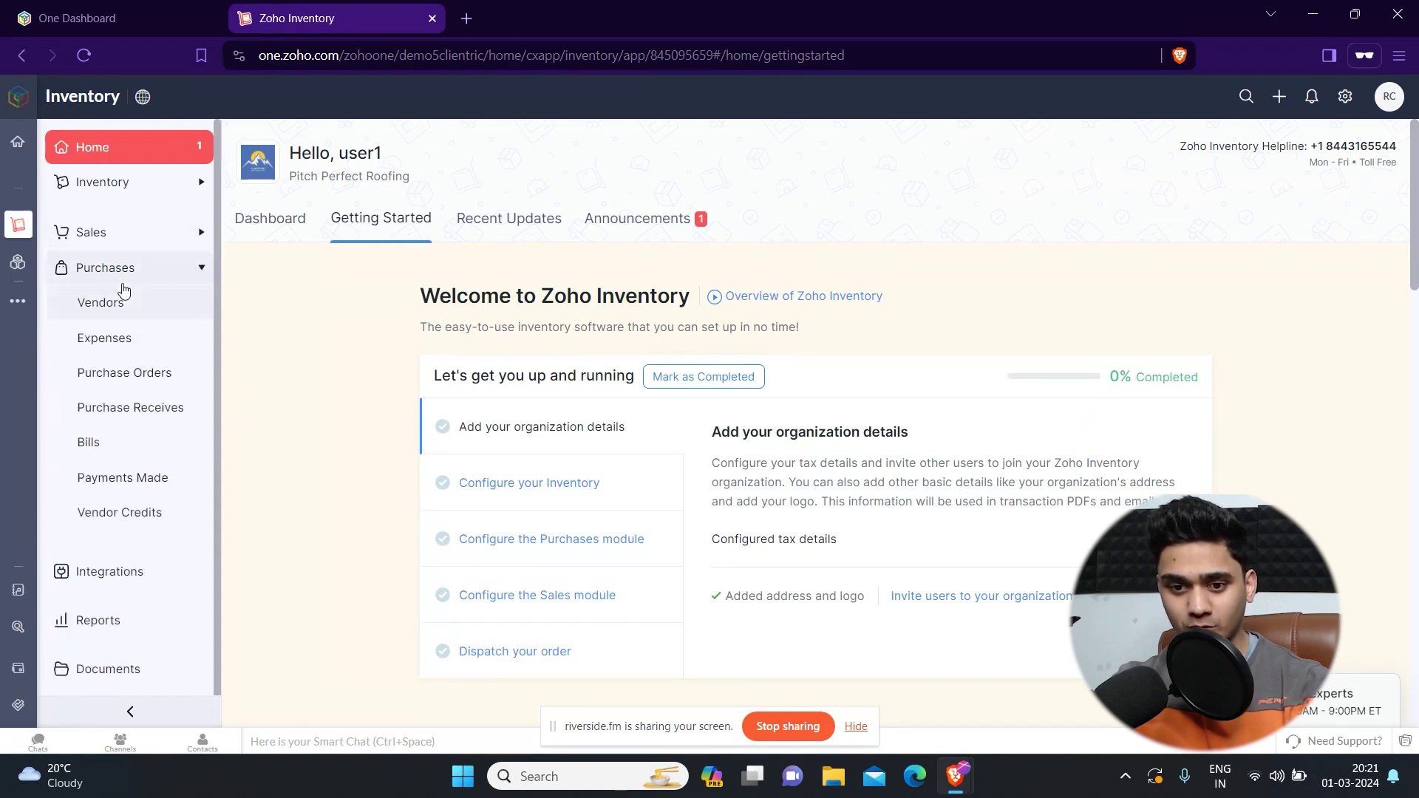
click(119, 378)
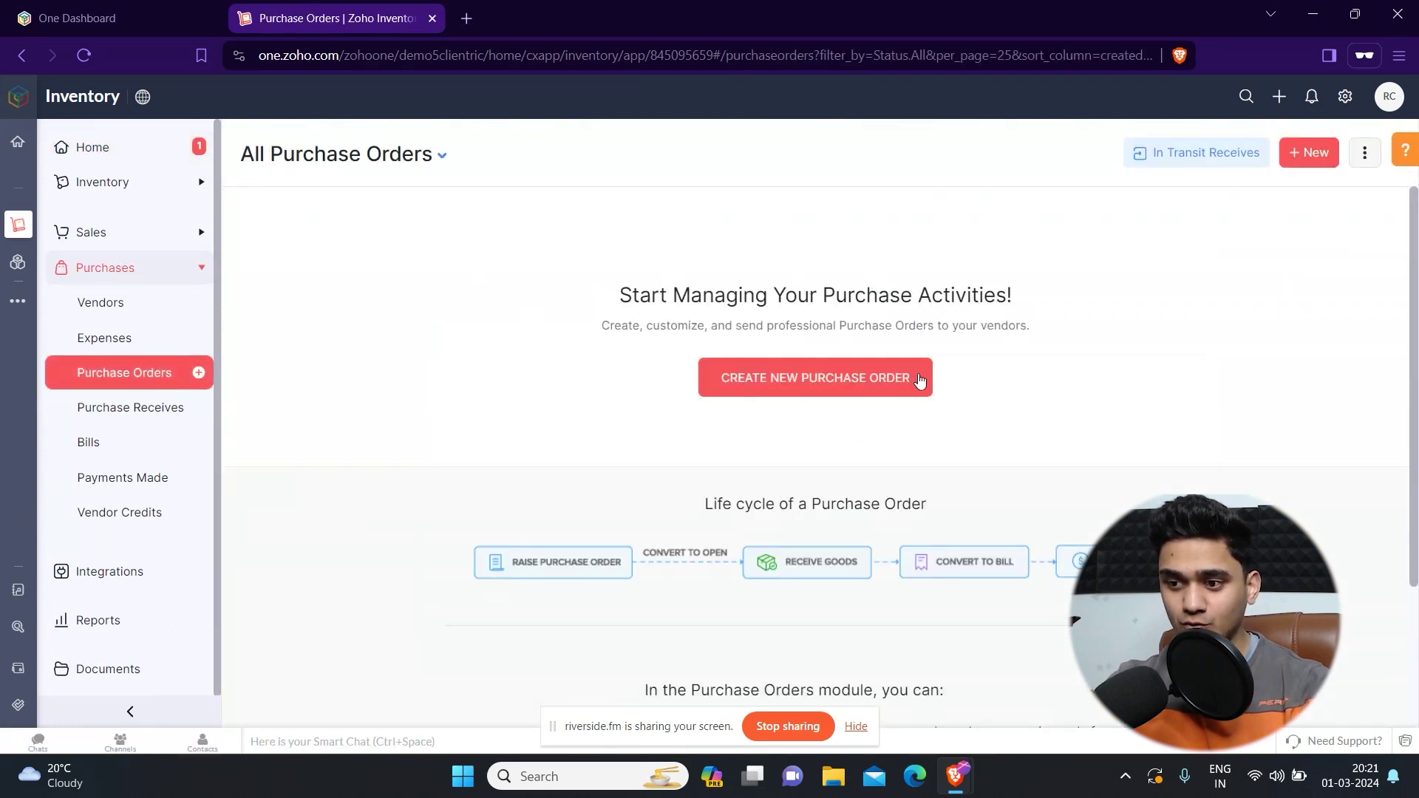
Create new purchase order PO-00001 for the existing vendor, with USD currency.
click(765, 379)
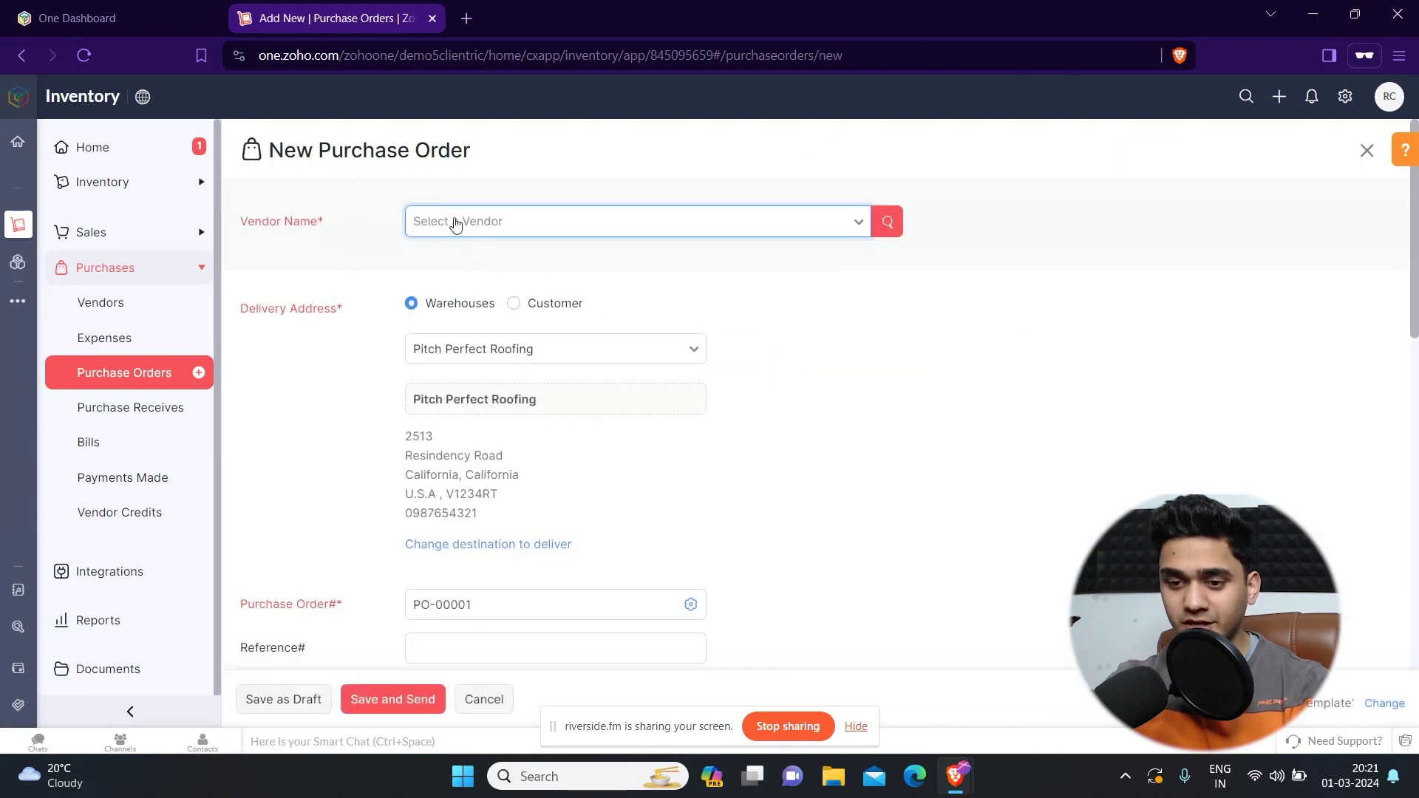
click(469, 221)
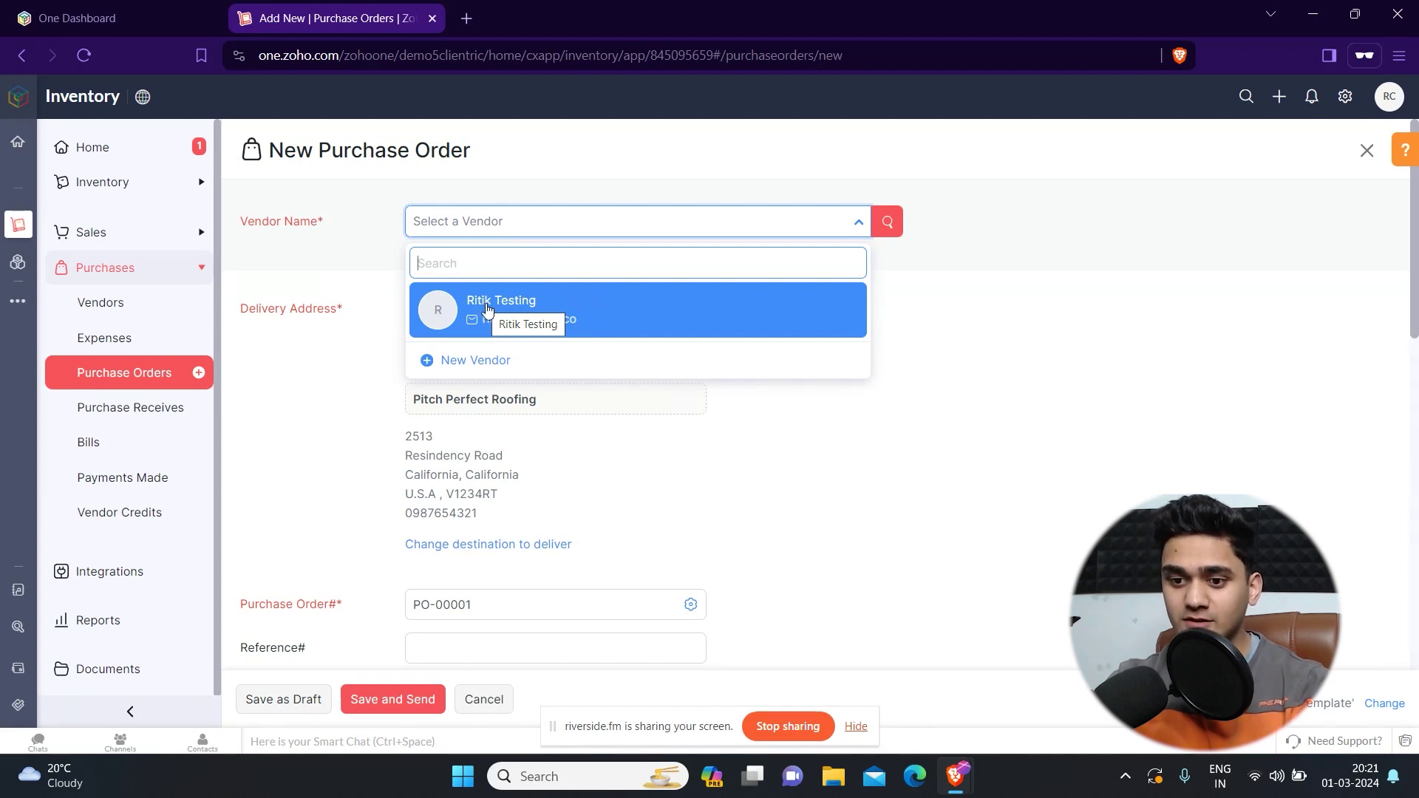
click(481, 311)
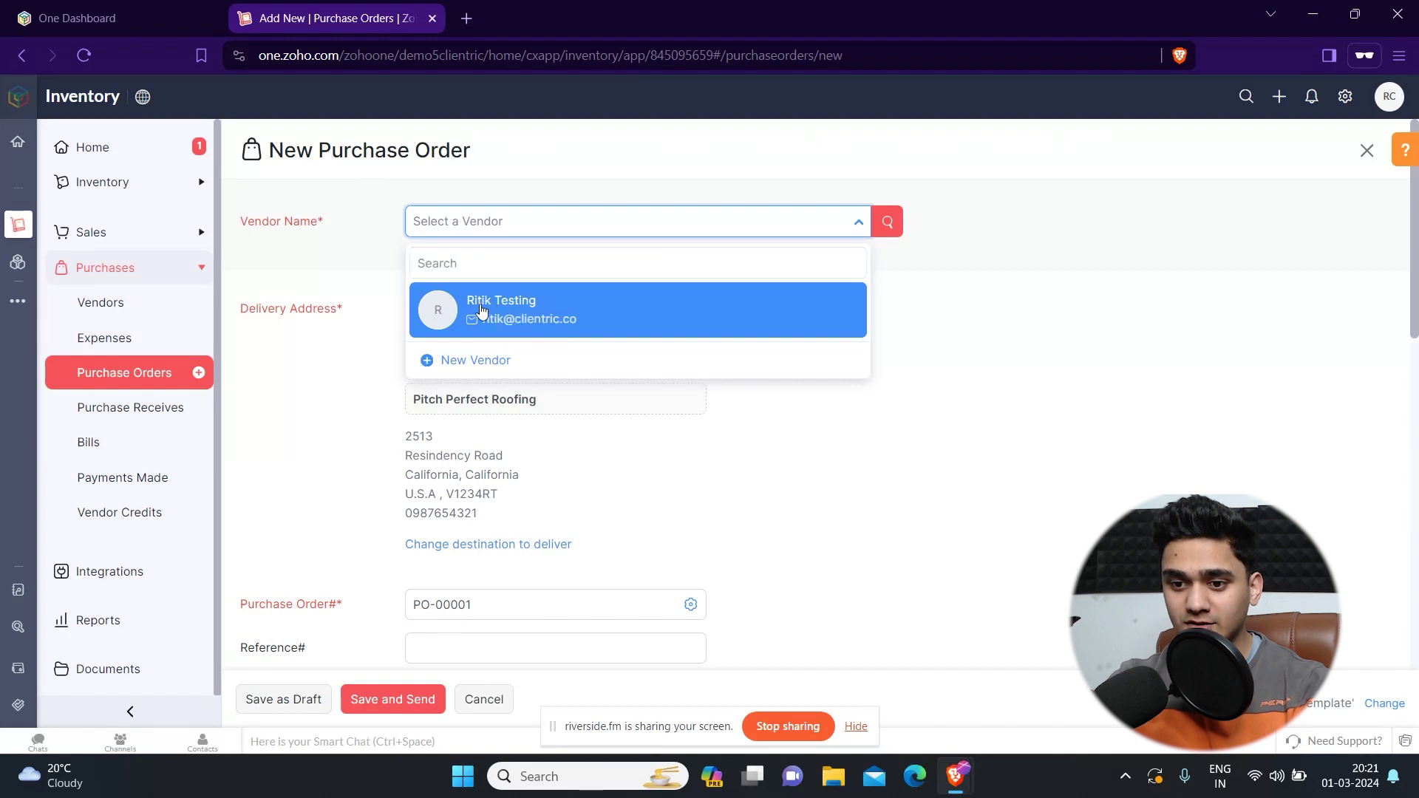
scroll(462, 392, down, 1)
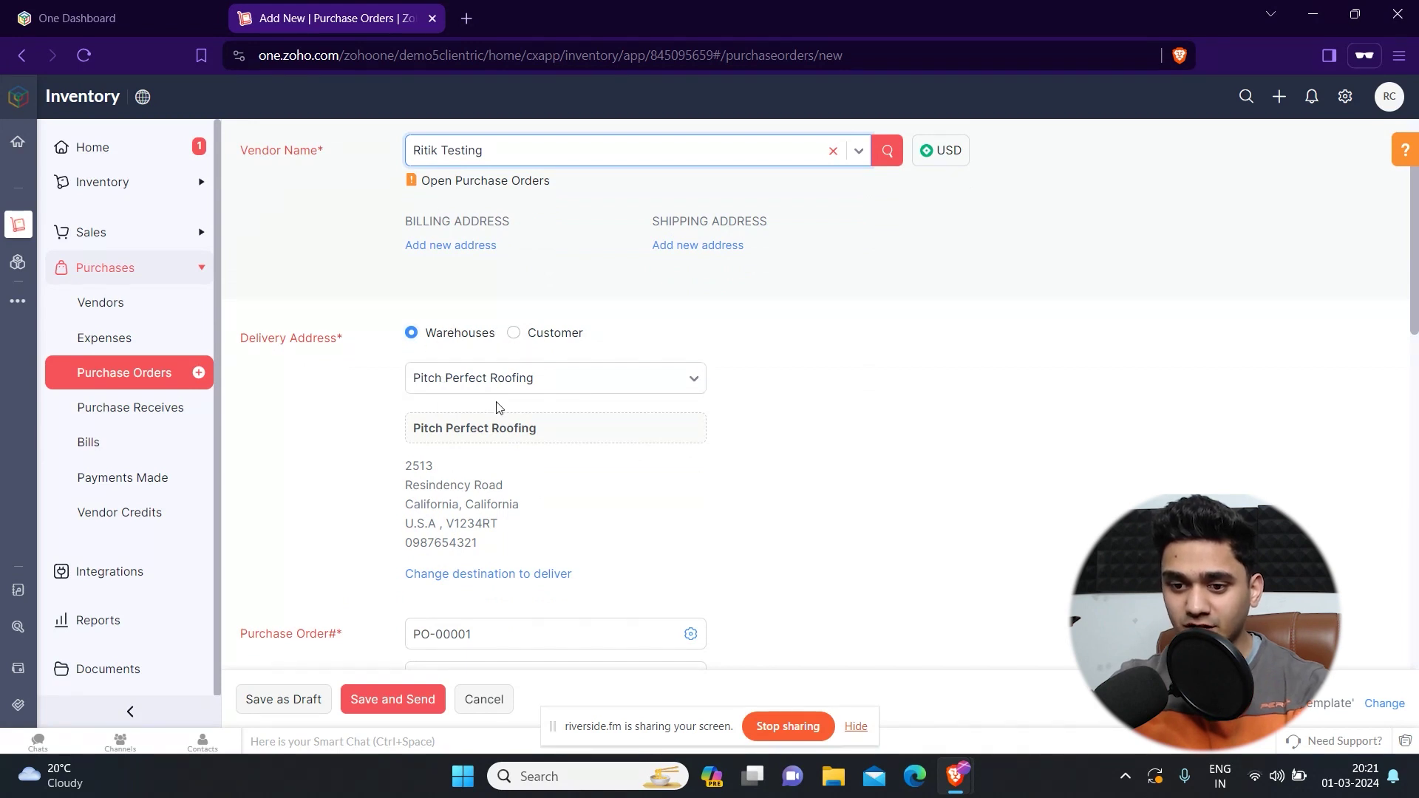
Set the purchase order's Expected Delivery Date to 30 Mar 2024.
scroll(601, 443, down, 1)
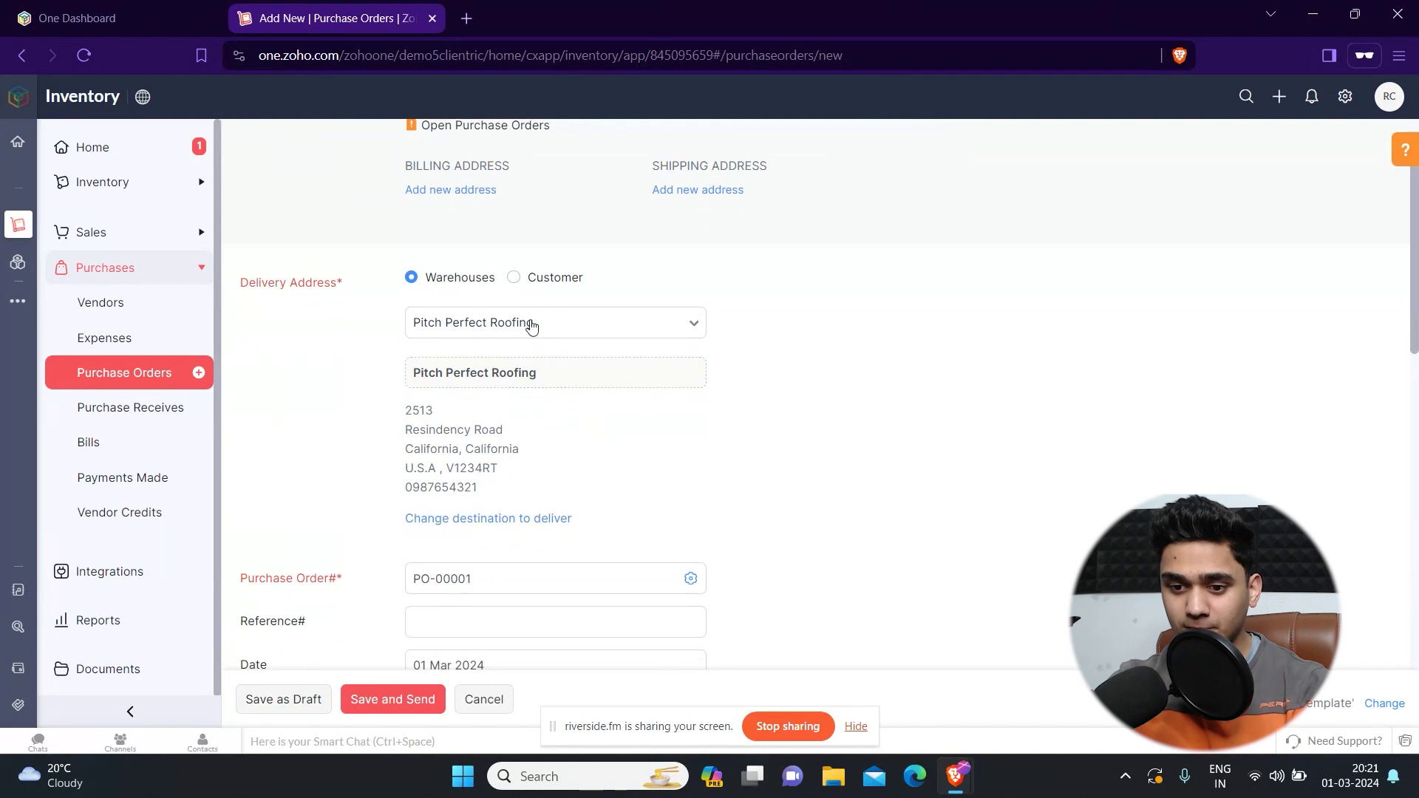
scroll(452, 421, down, 1)
scroll(458, 441, down, 3)
scroll(385, 355, up, 2)
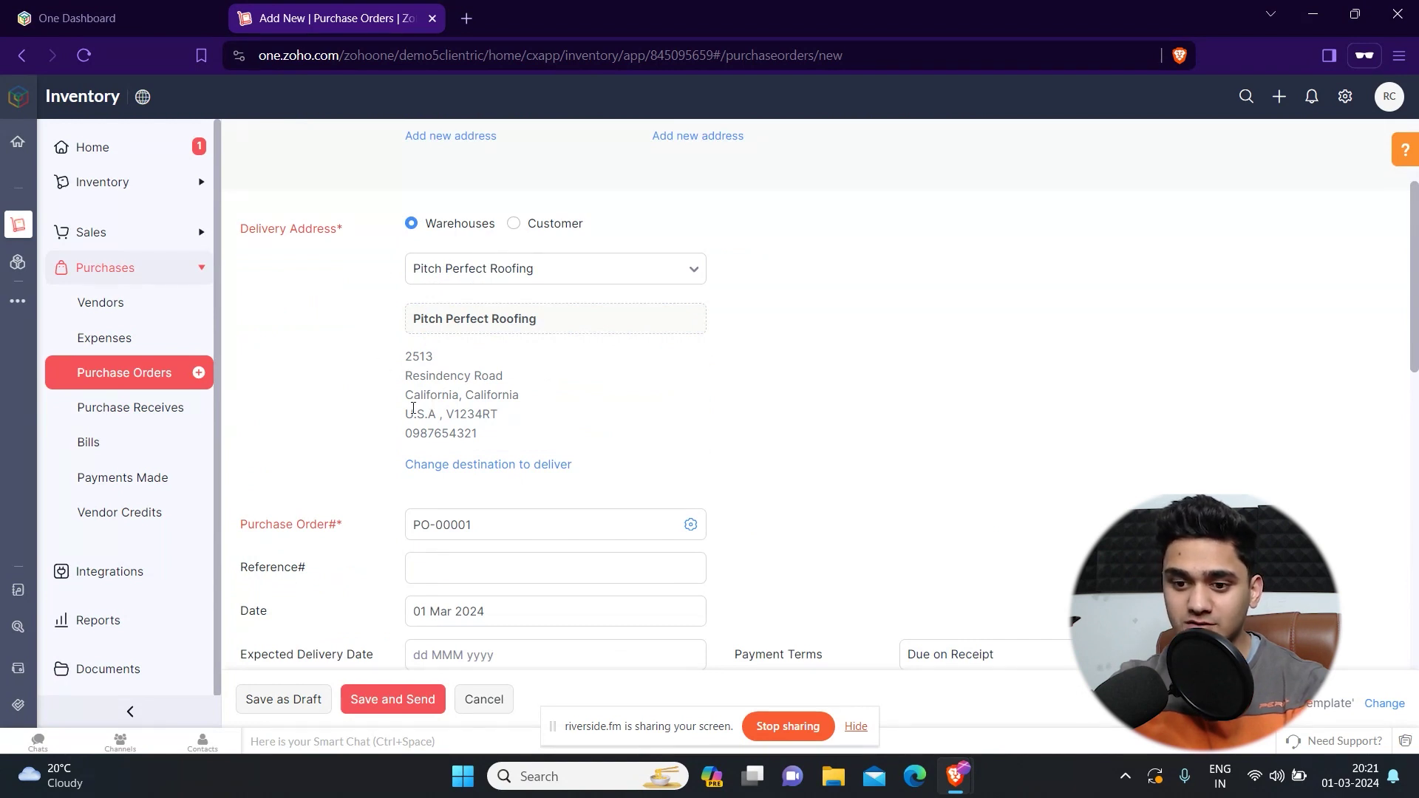
scroll(422, 303, down, 2)
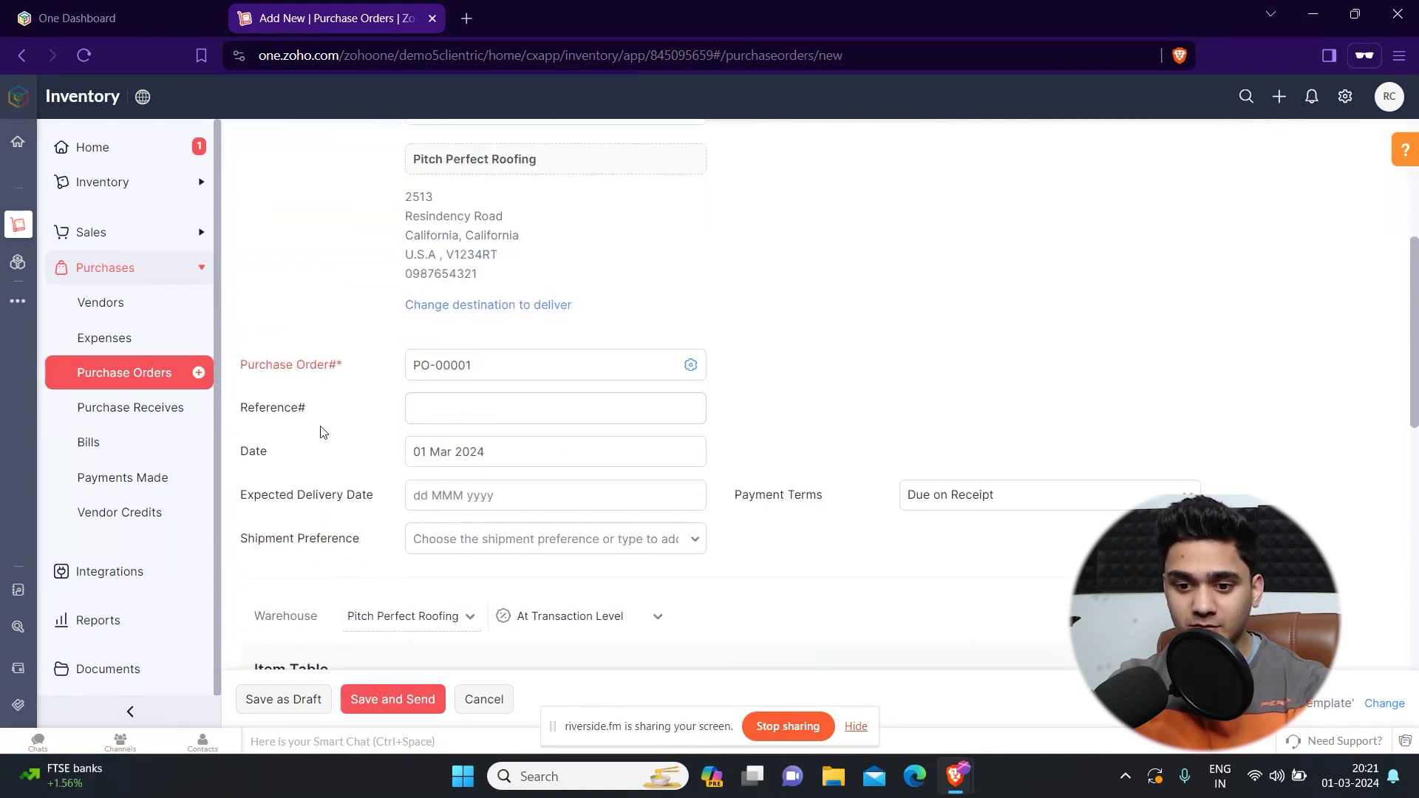
scroll(323, 433, down, 1)
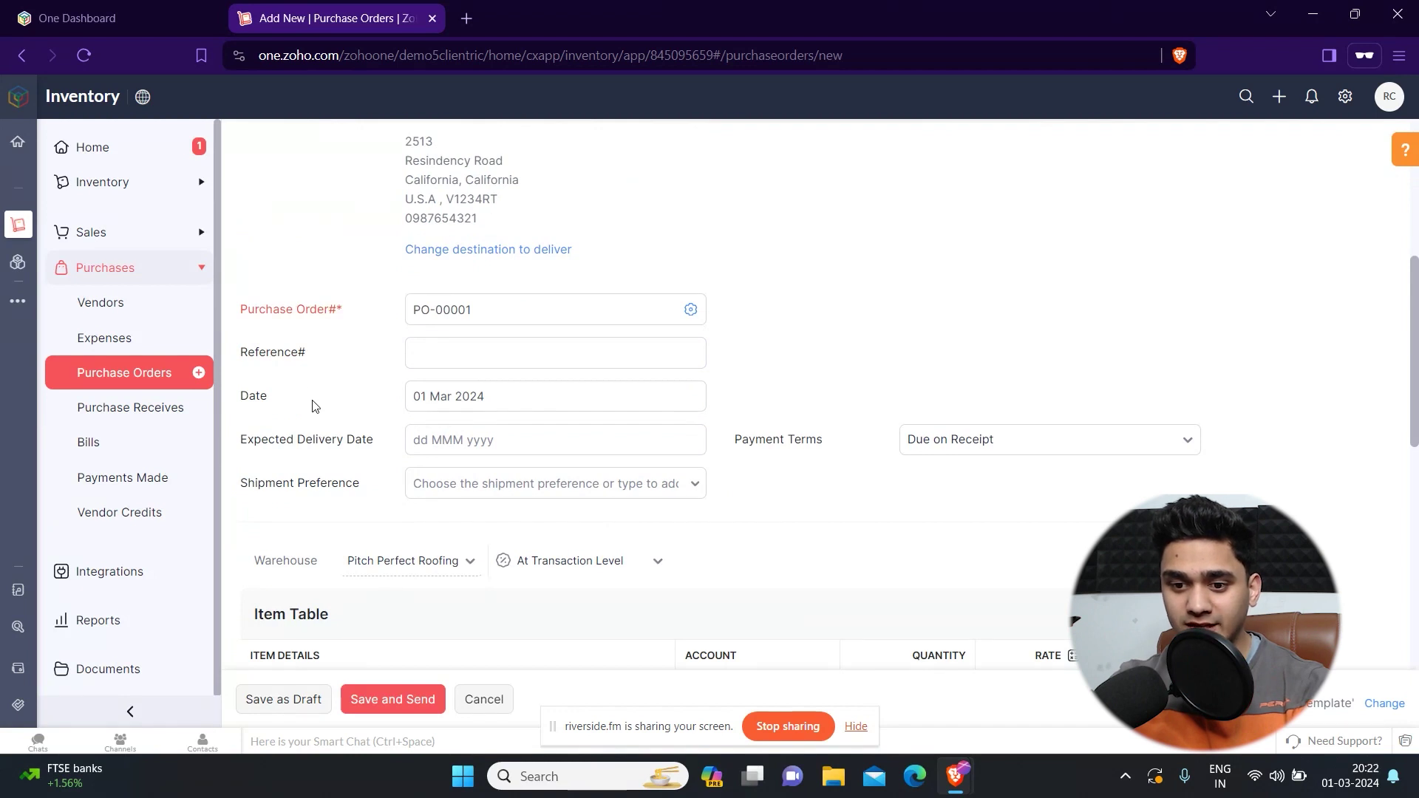
click(444, 353)
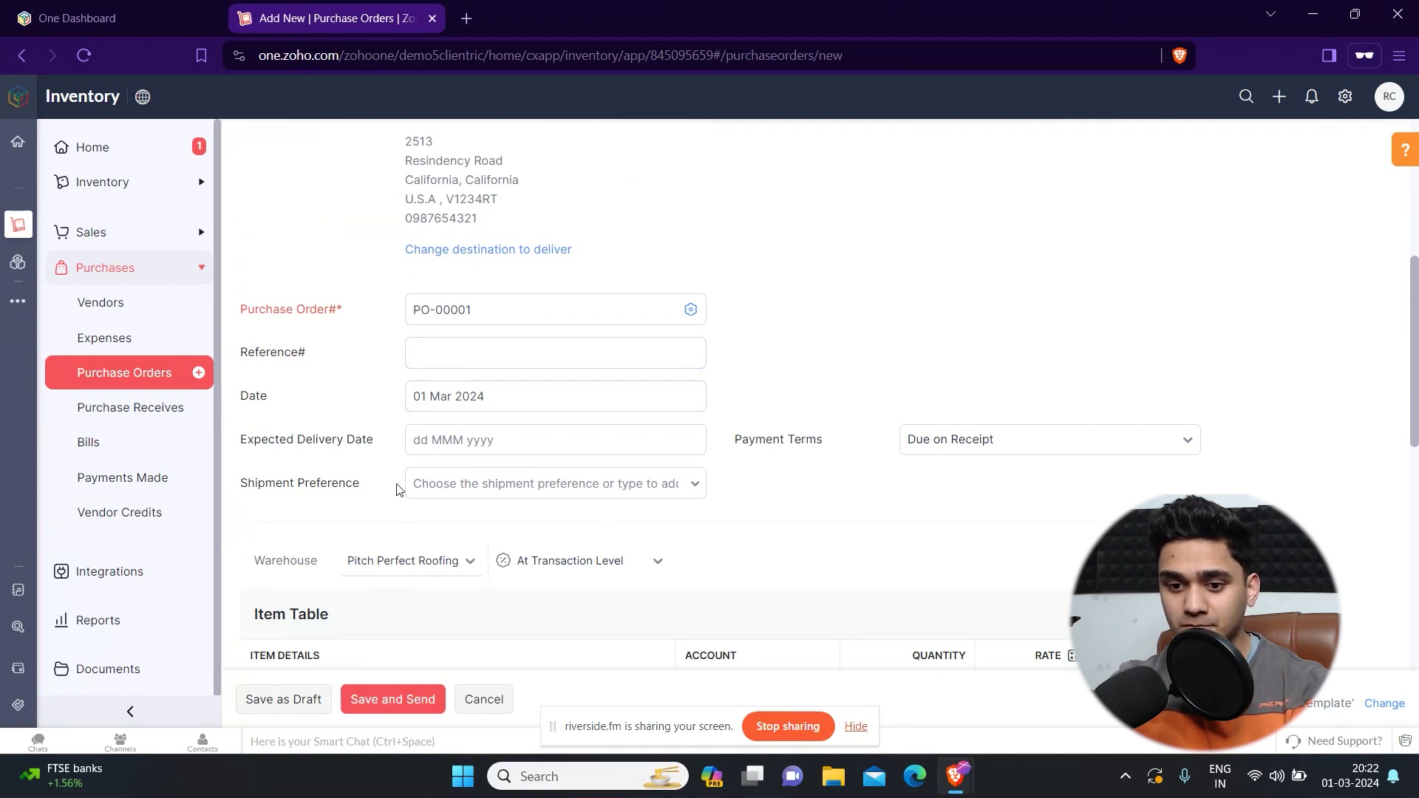
scroll(399, 490, down, 2)
click(497, 357)
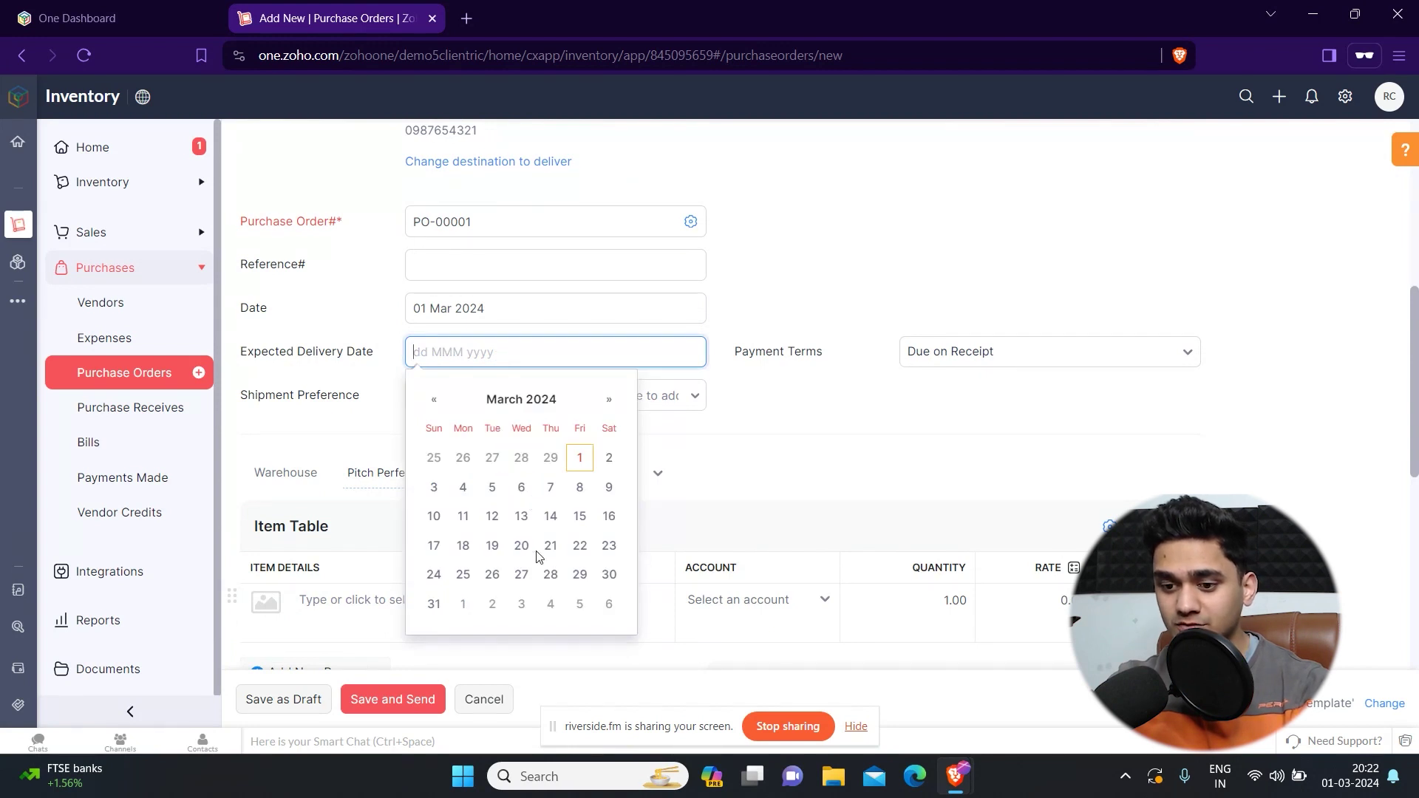
click(609, 574)
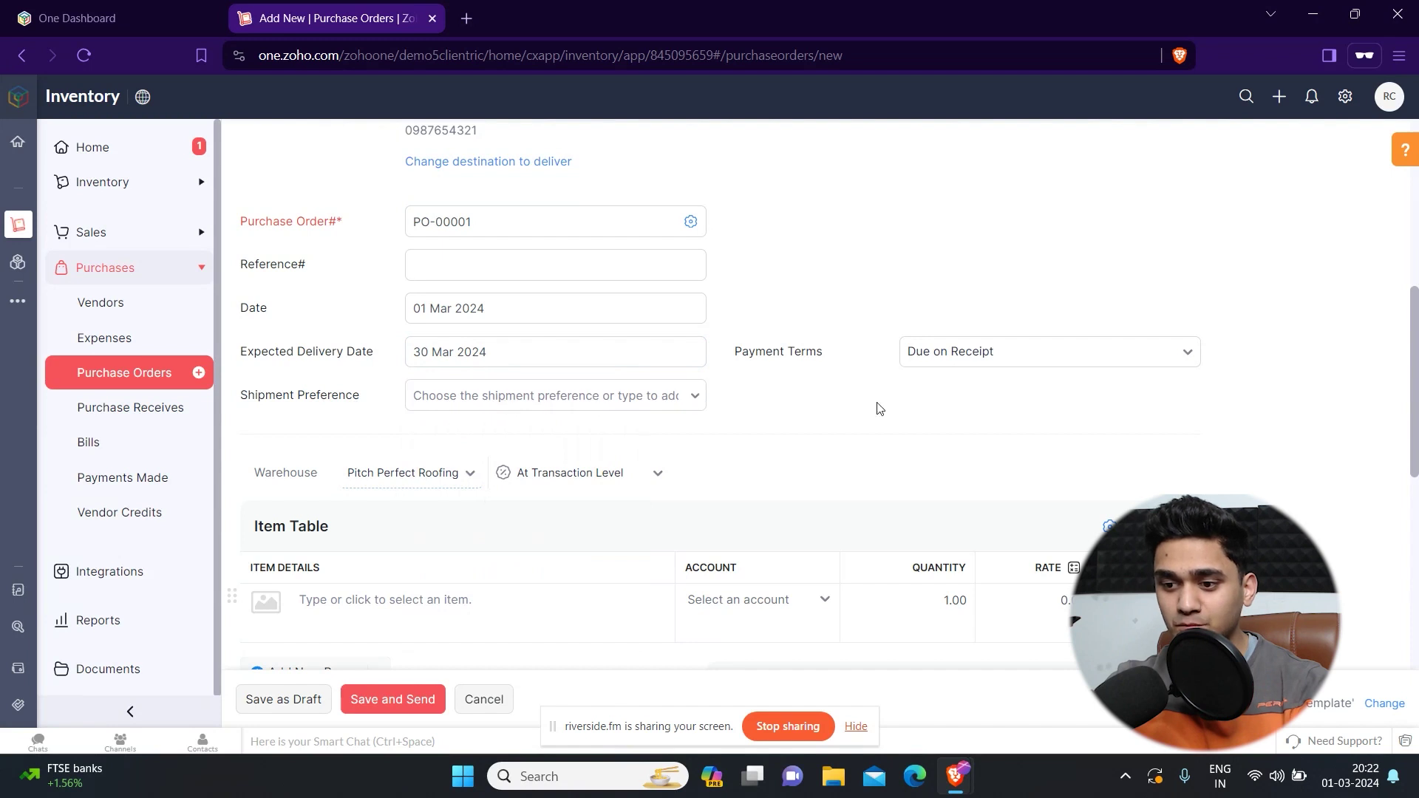
scroll(950, 399, down, 2)
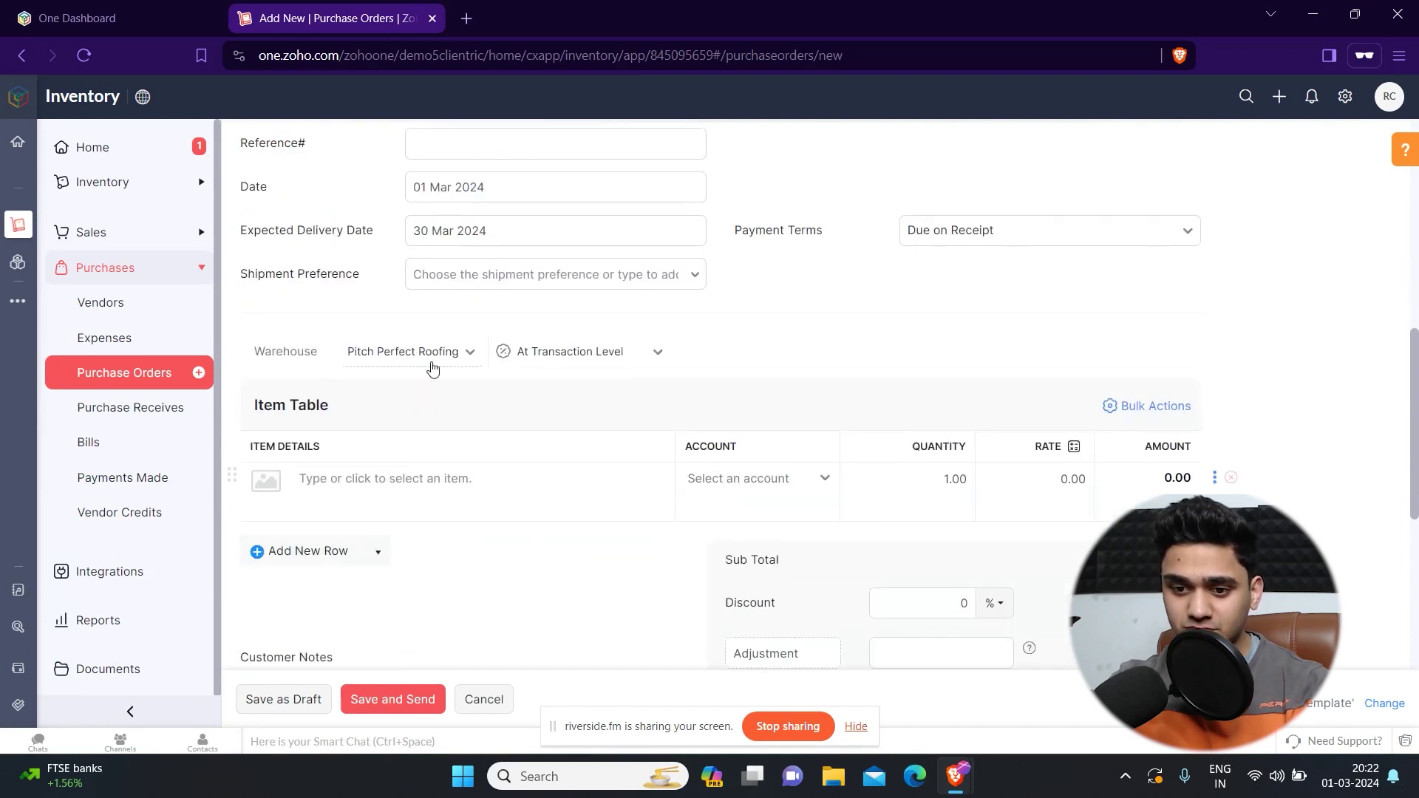
scroll(510, 422, down, 1)
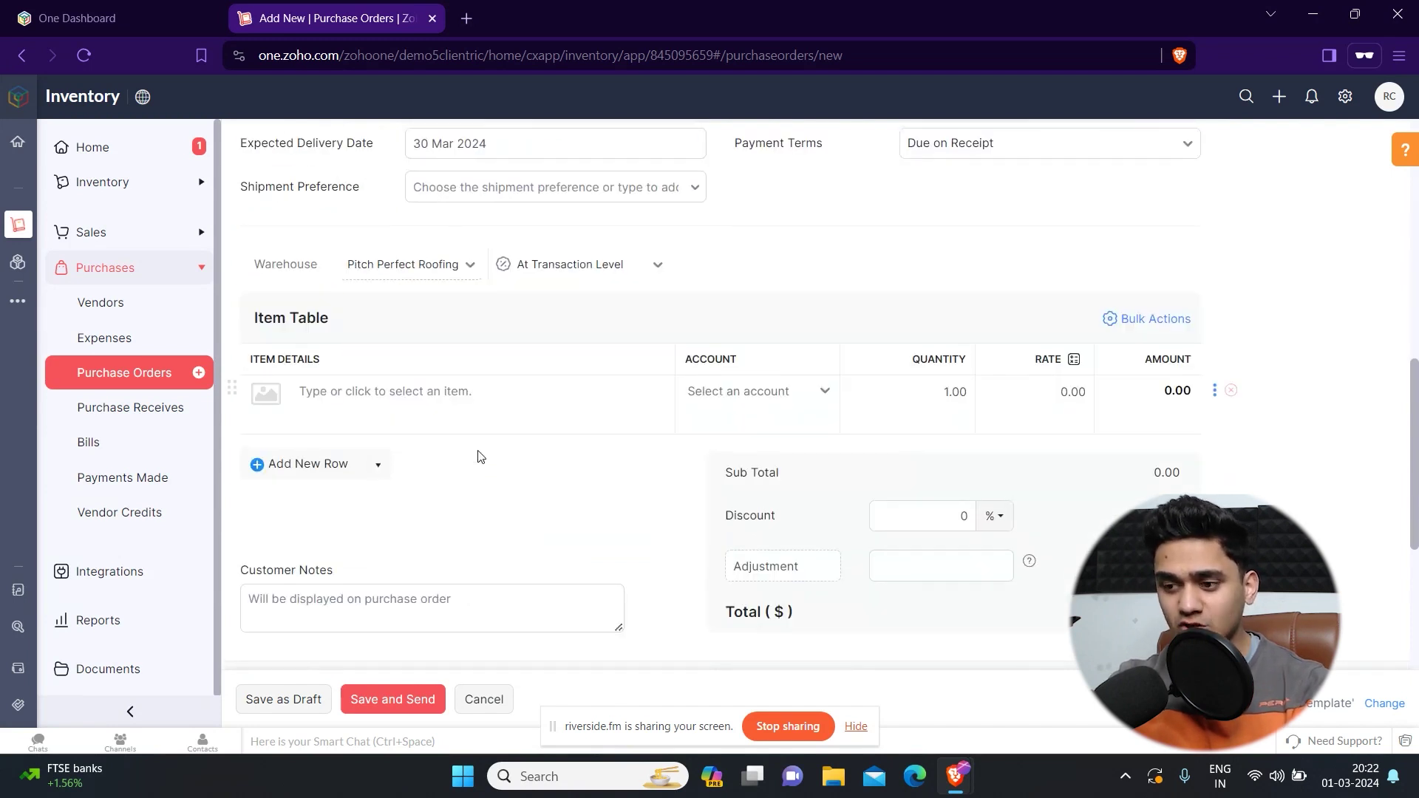
Add Apples as the first line item on the purchase order.
click(381, 397)
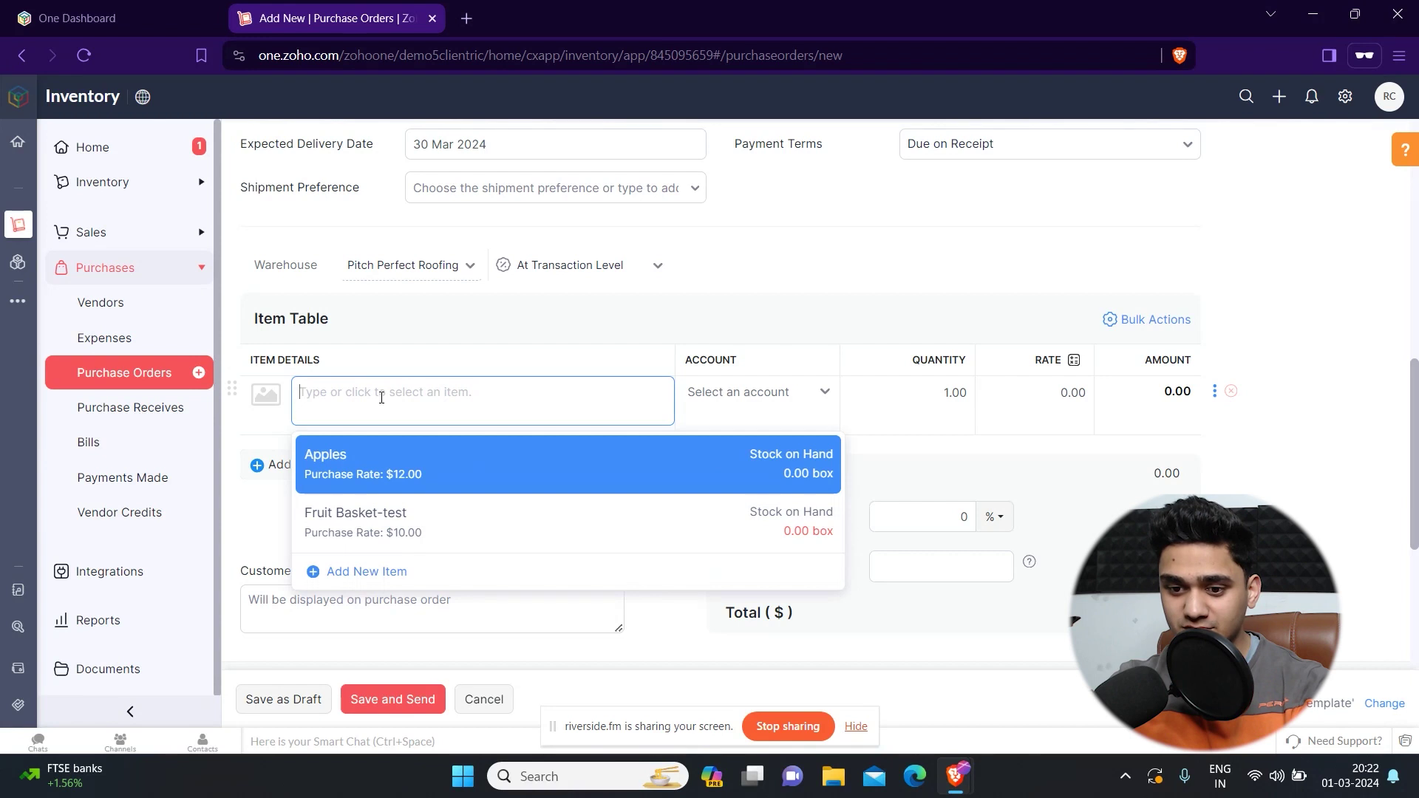
click(366, 472)
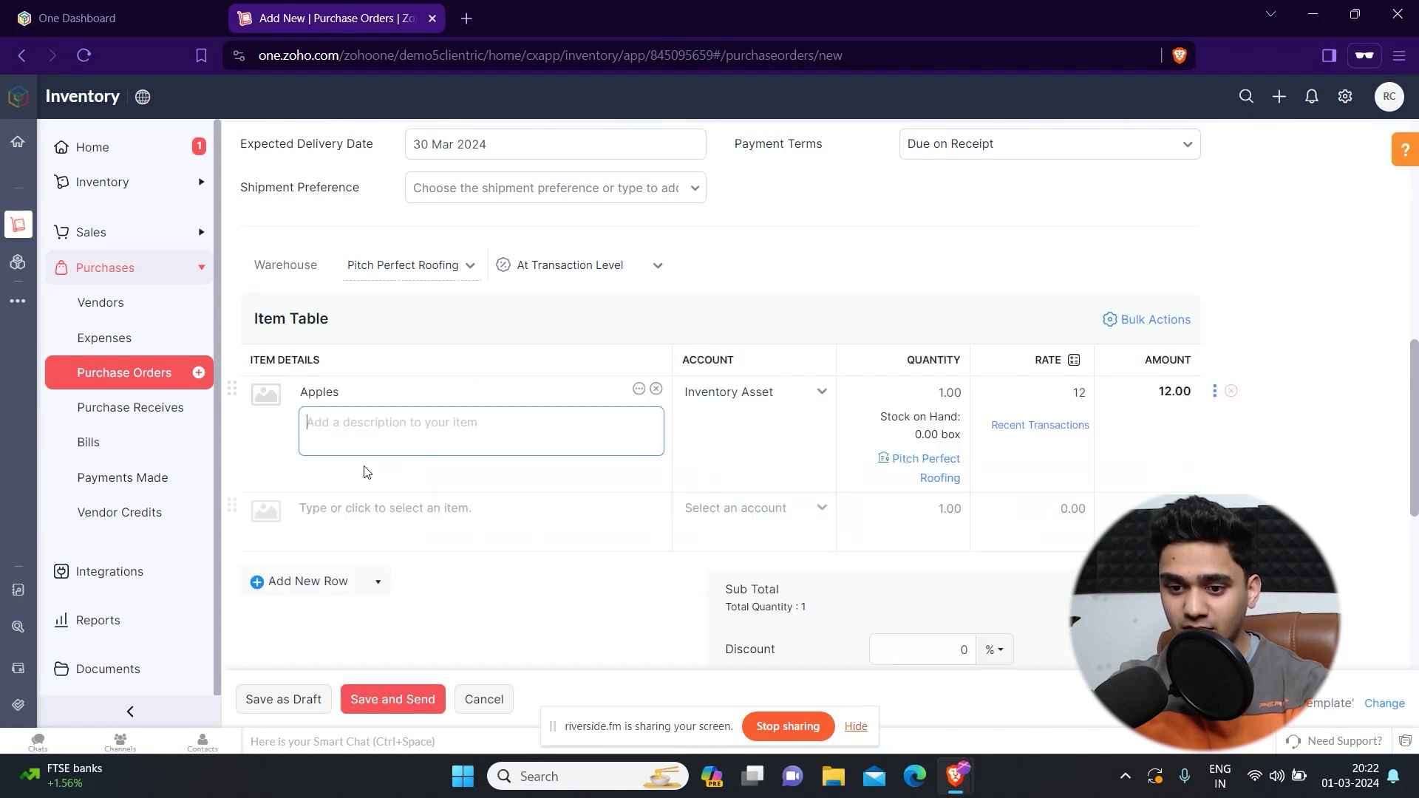
click(907, 394)
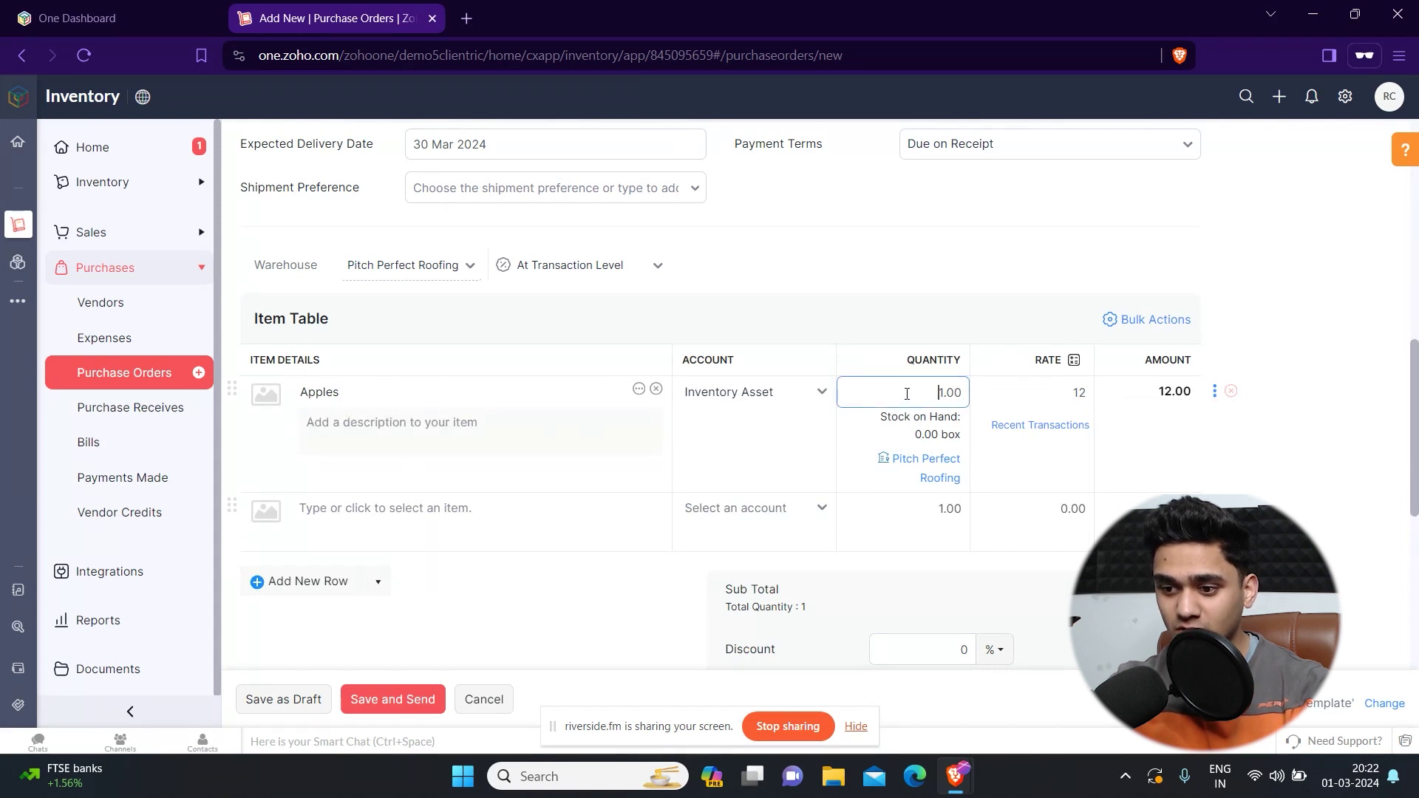
key(Delete)
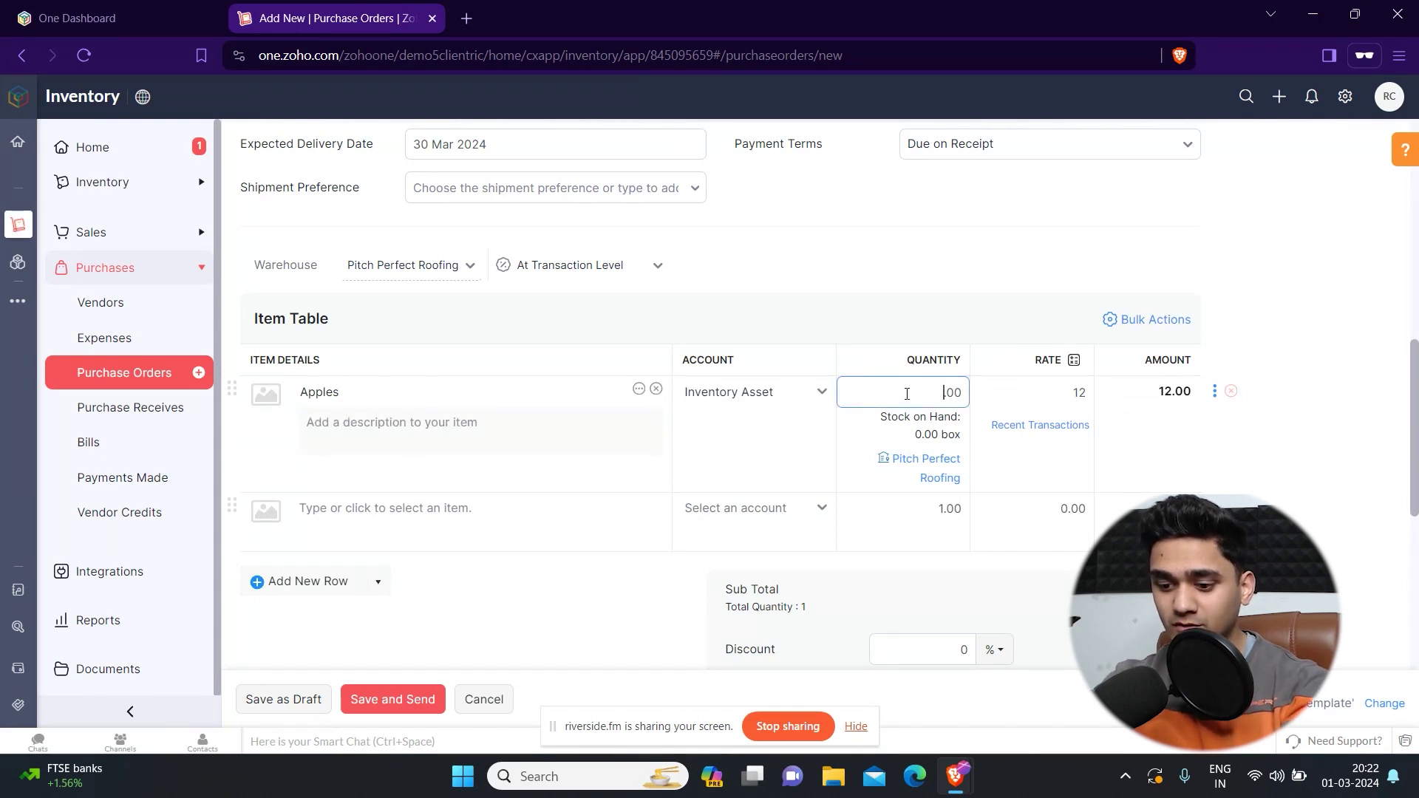
text(2)
click(756, 431)
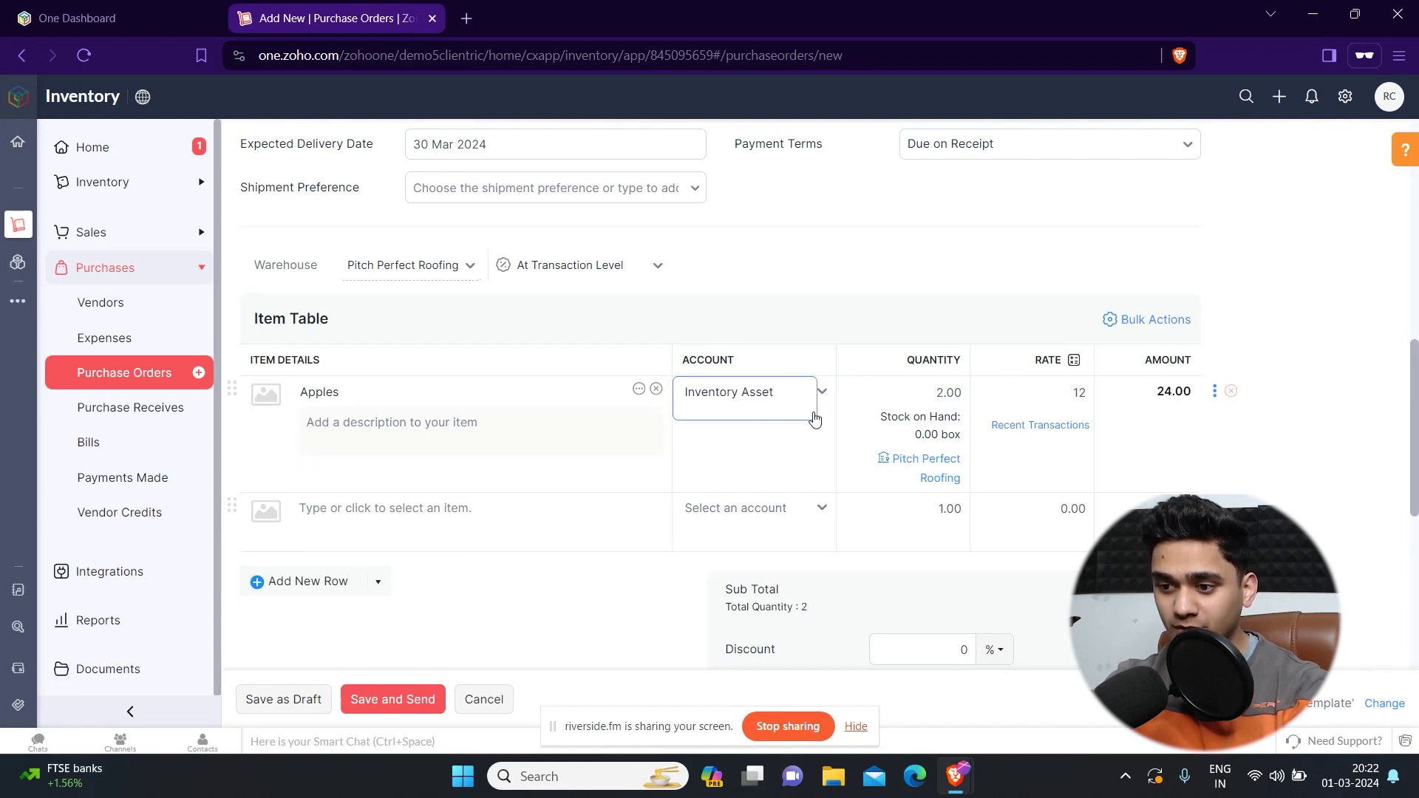
Set the Apples quantity to 10 at rate 12 (120.00), keeping Inventory Asset as account.
click(949, 398)
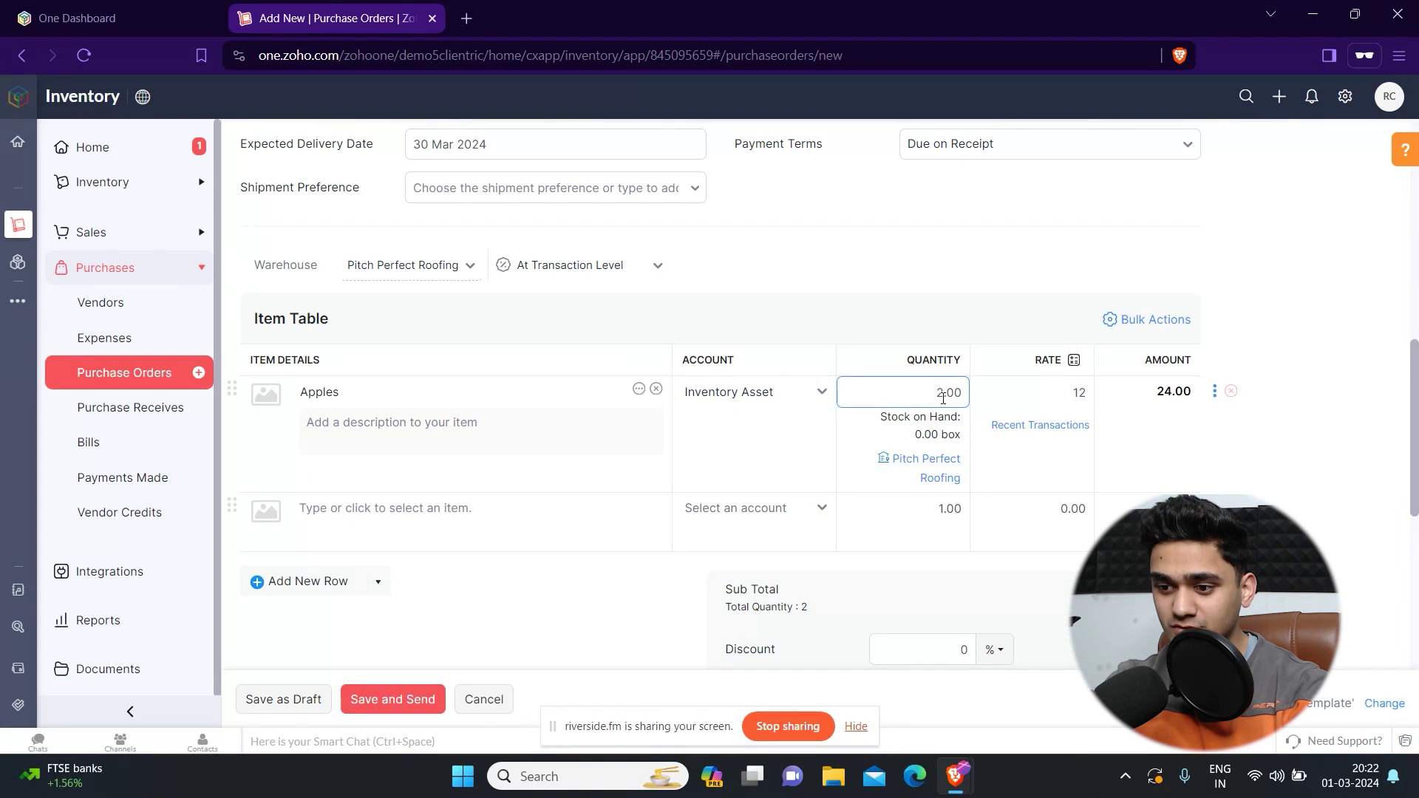
text(10)
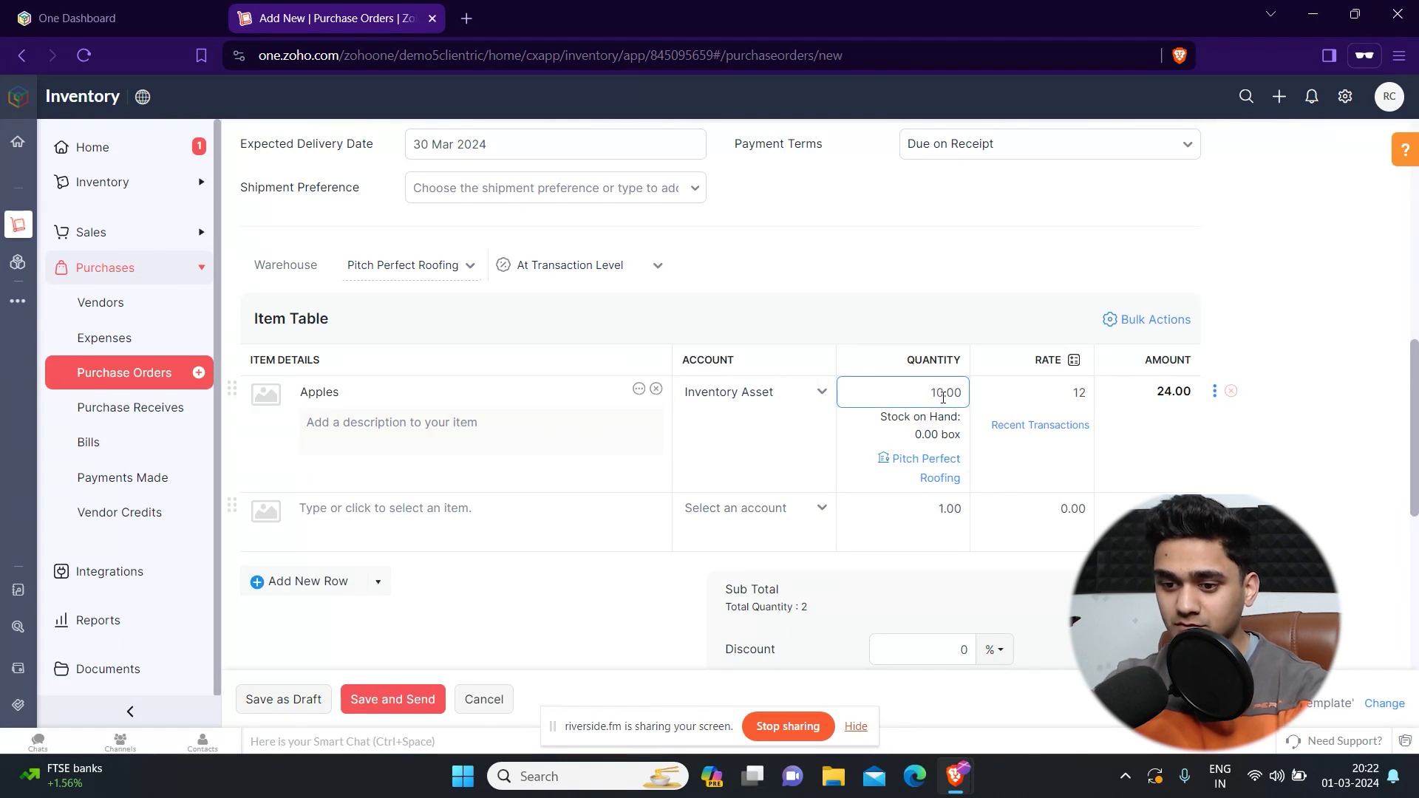
click(737, 418)
click(626, 412)
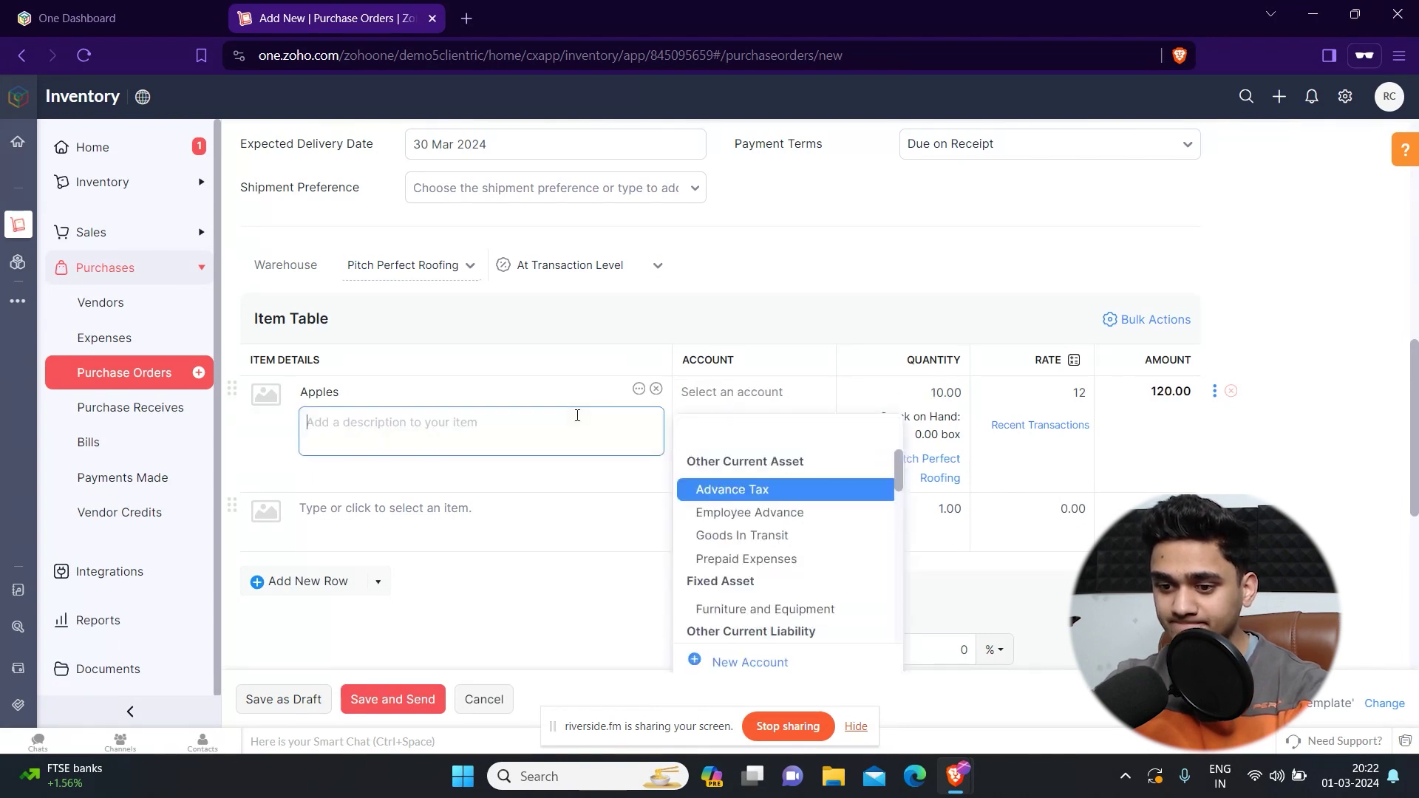
click(447, 507)
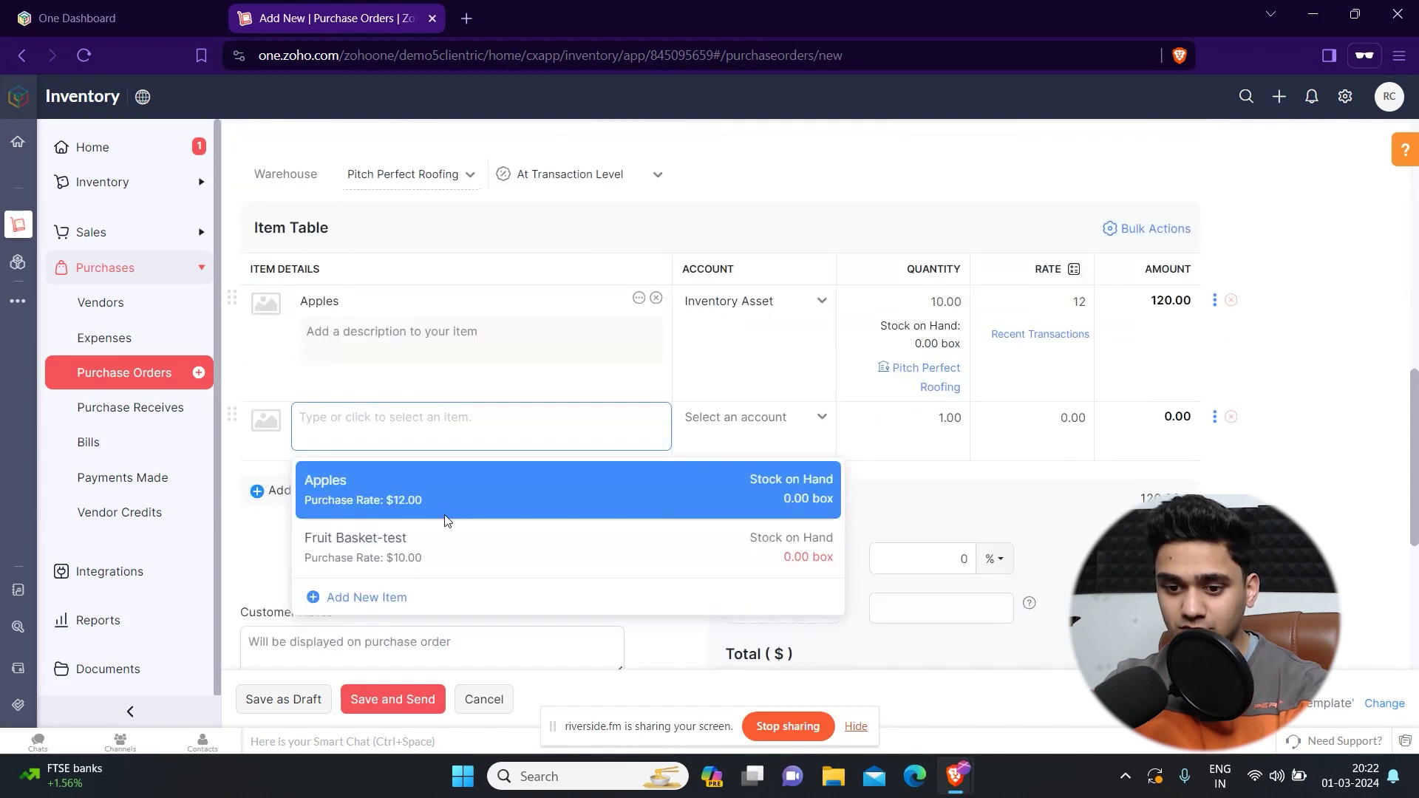
Add Fruit Basket-test, quantity 10 at rate 10 (100.00), making the order total 220.00.
click(354, 552)
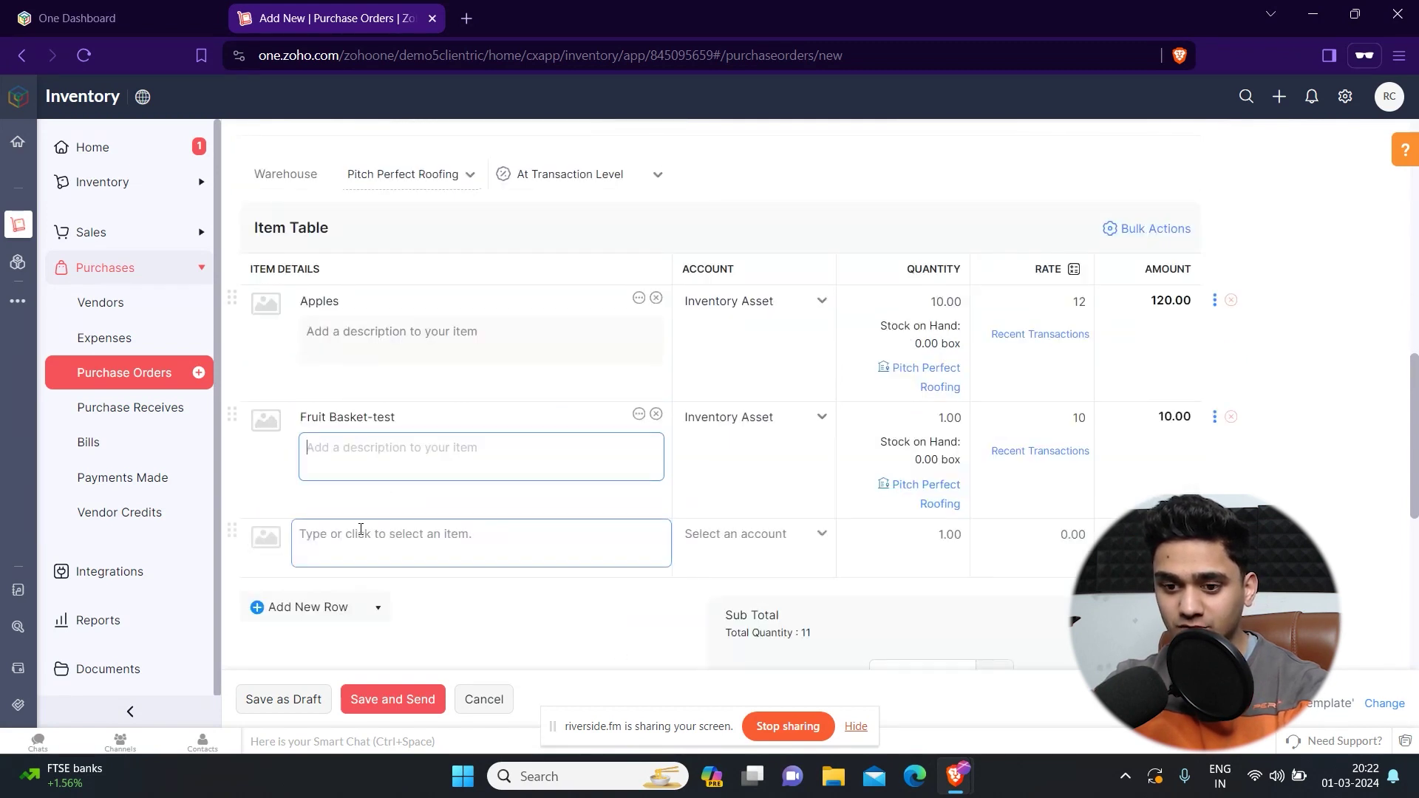
click(945, 417)
text(0)
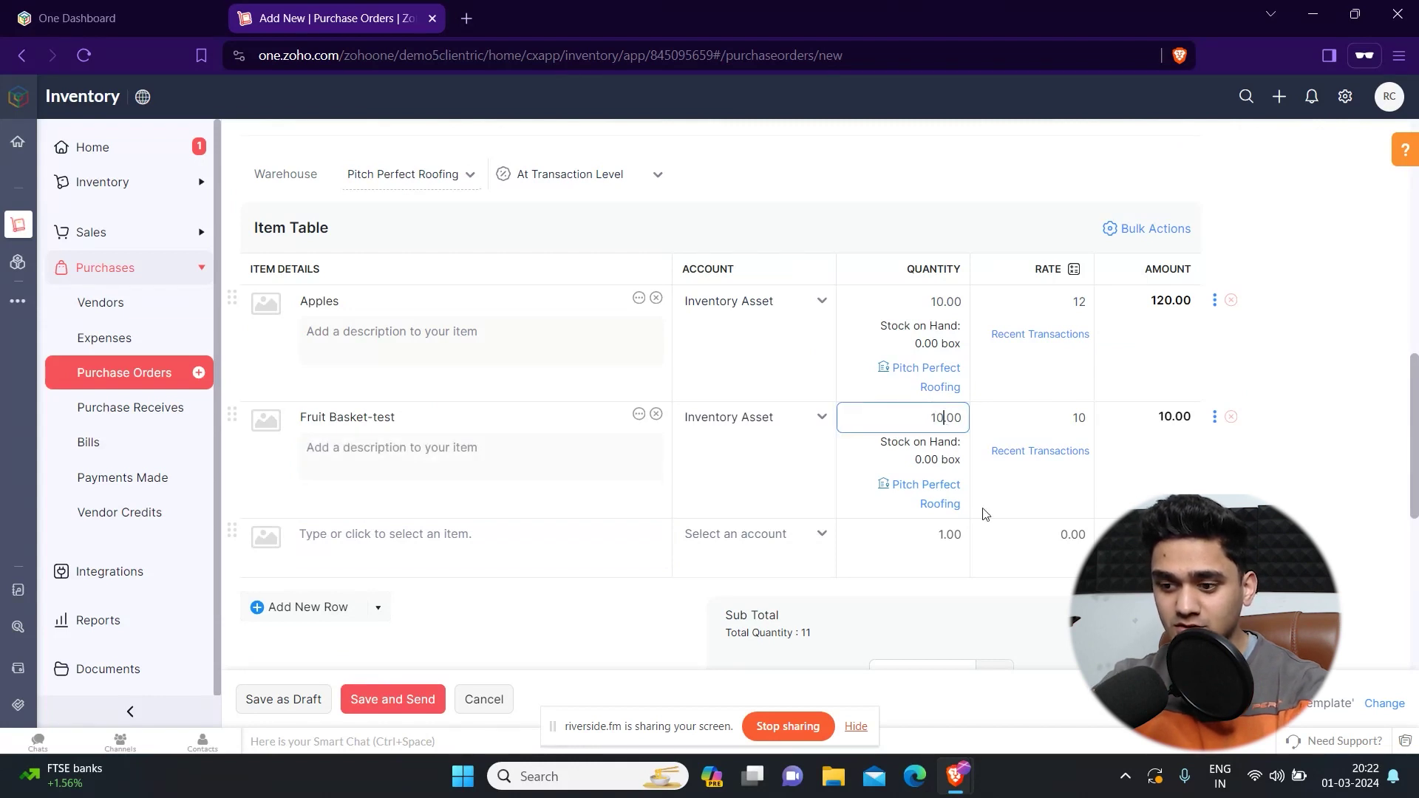
click(777, 475)
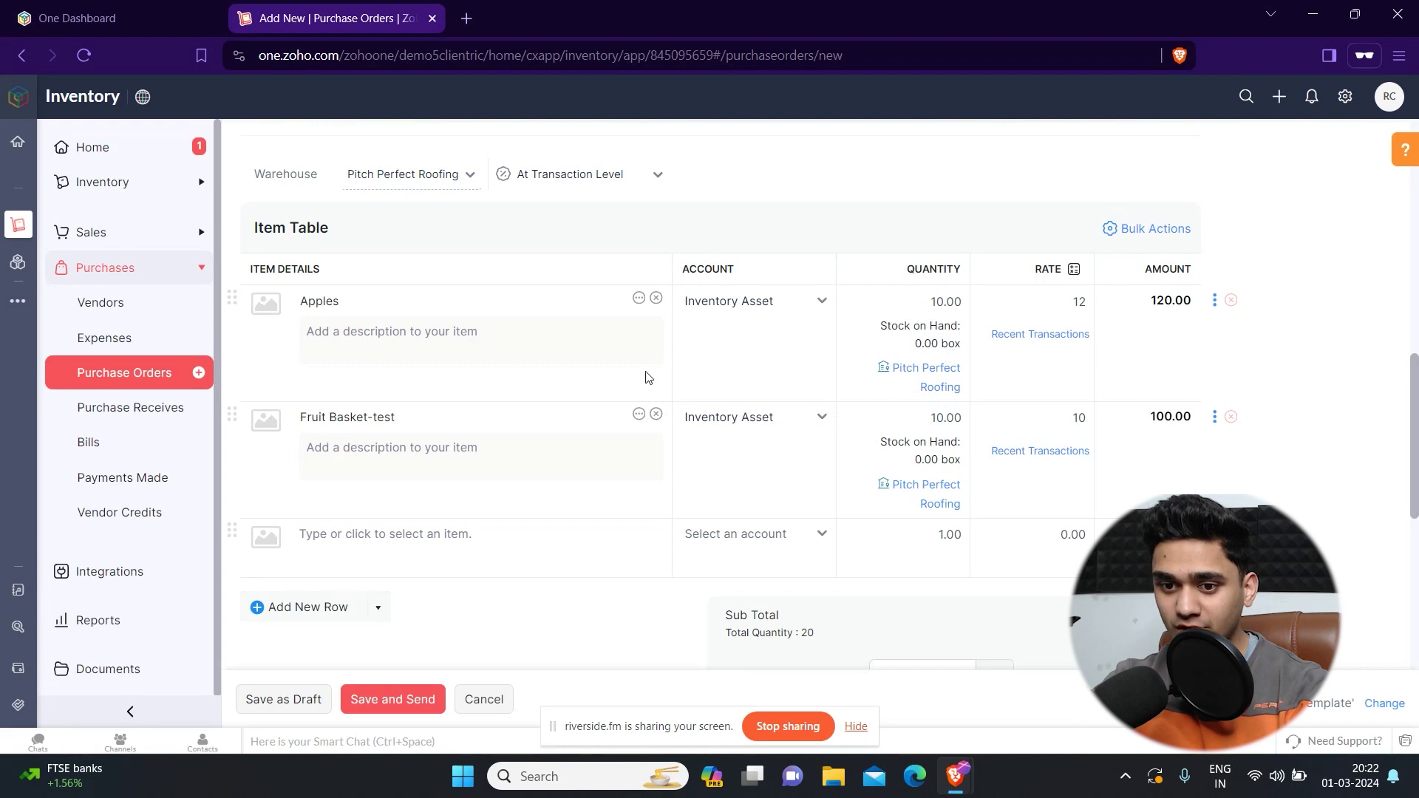
scroll(665, 433, down, 2)
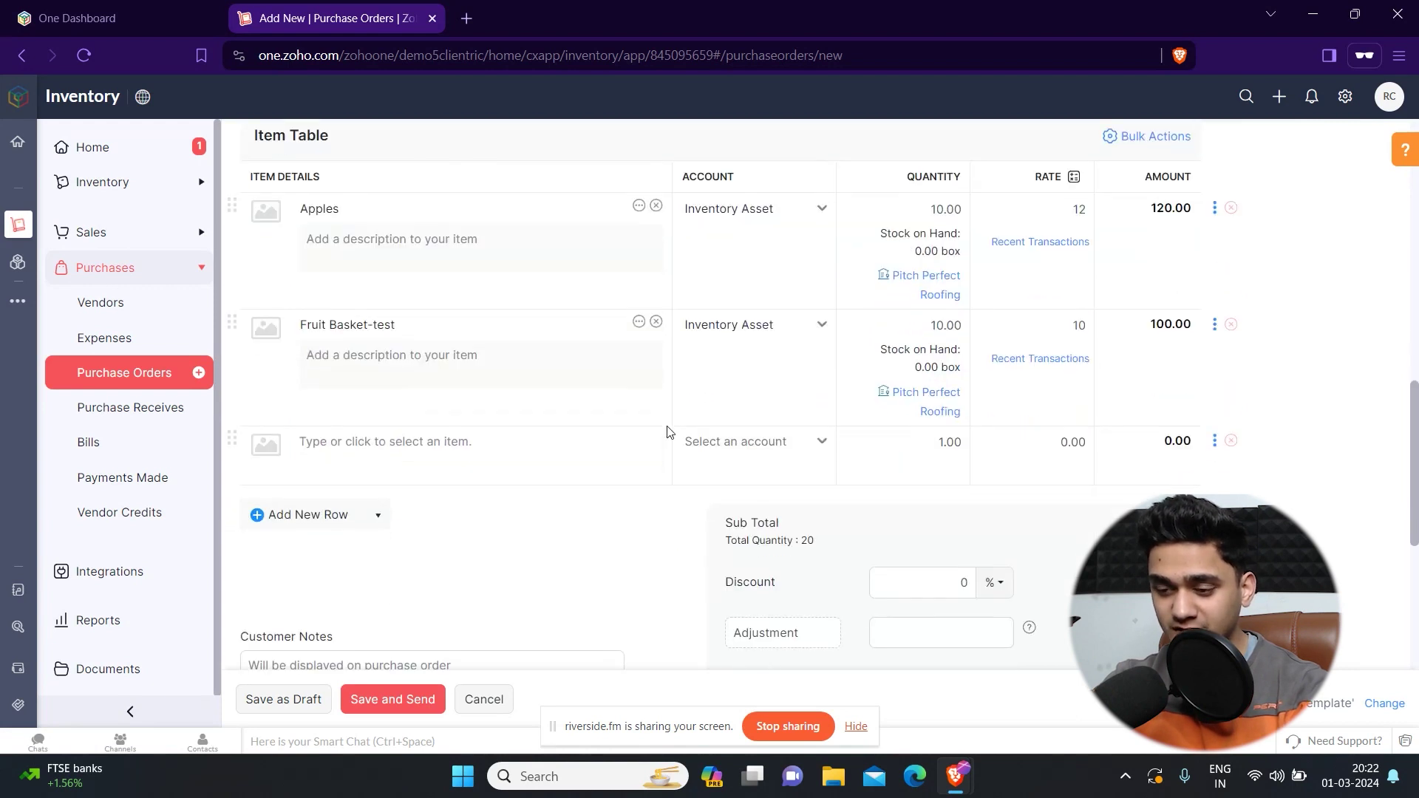
scroll(667, 432, down, 1)
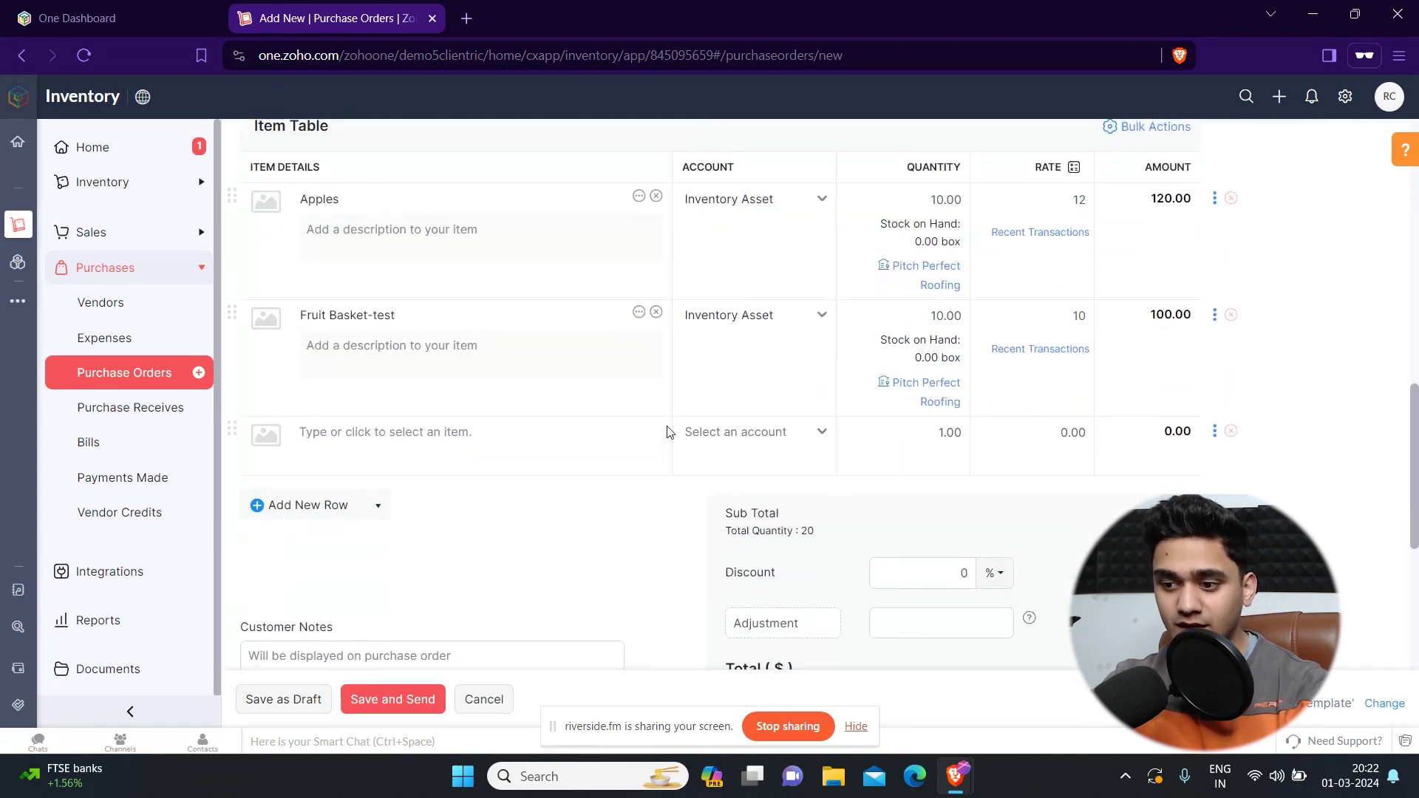
scroll(976, 440, down, 4)
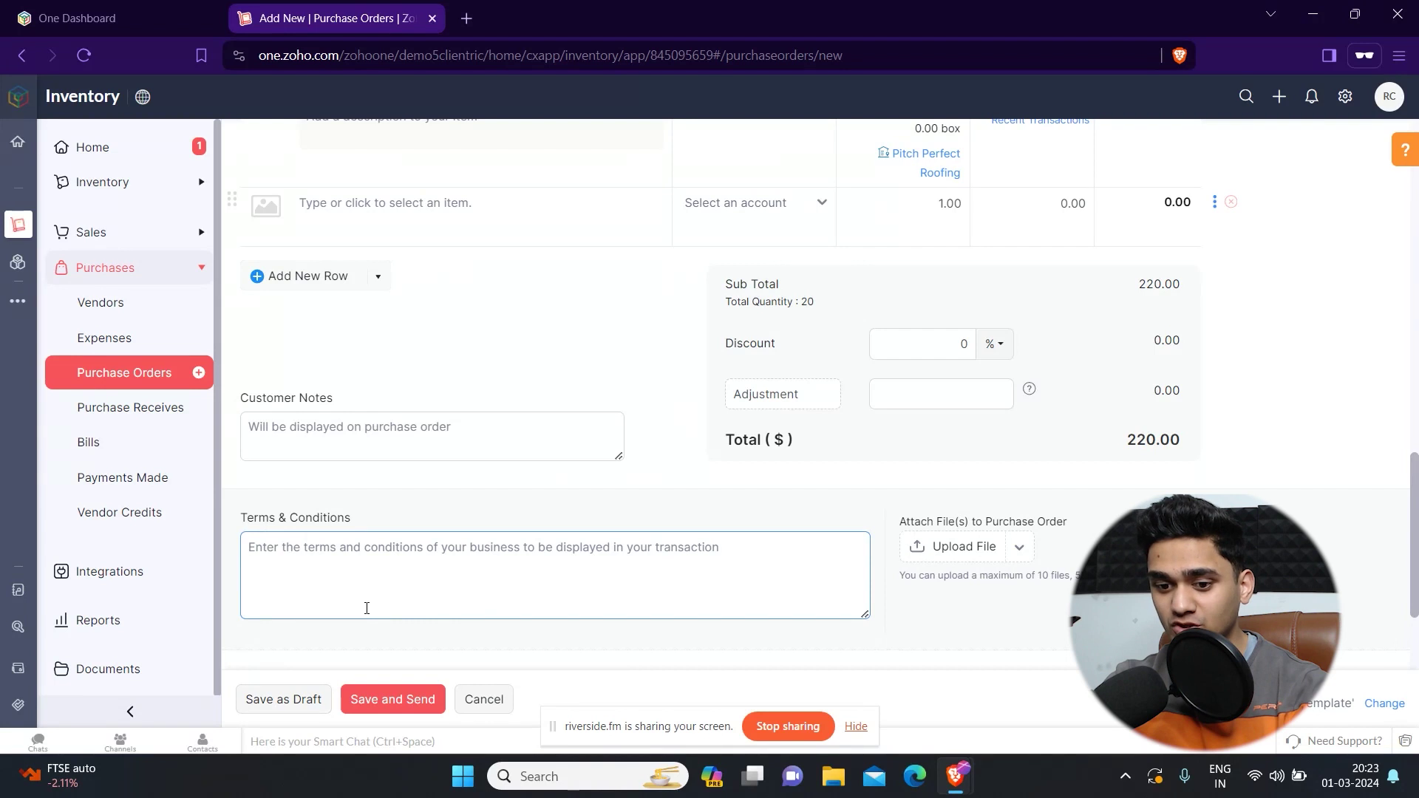
Save purchase order PO-00001 for $220.00 as a draft.
click(274, 703)
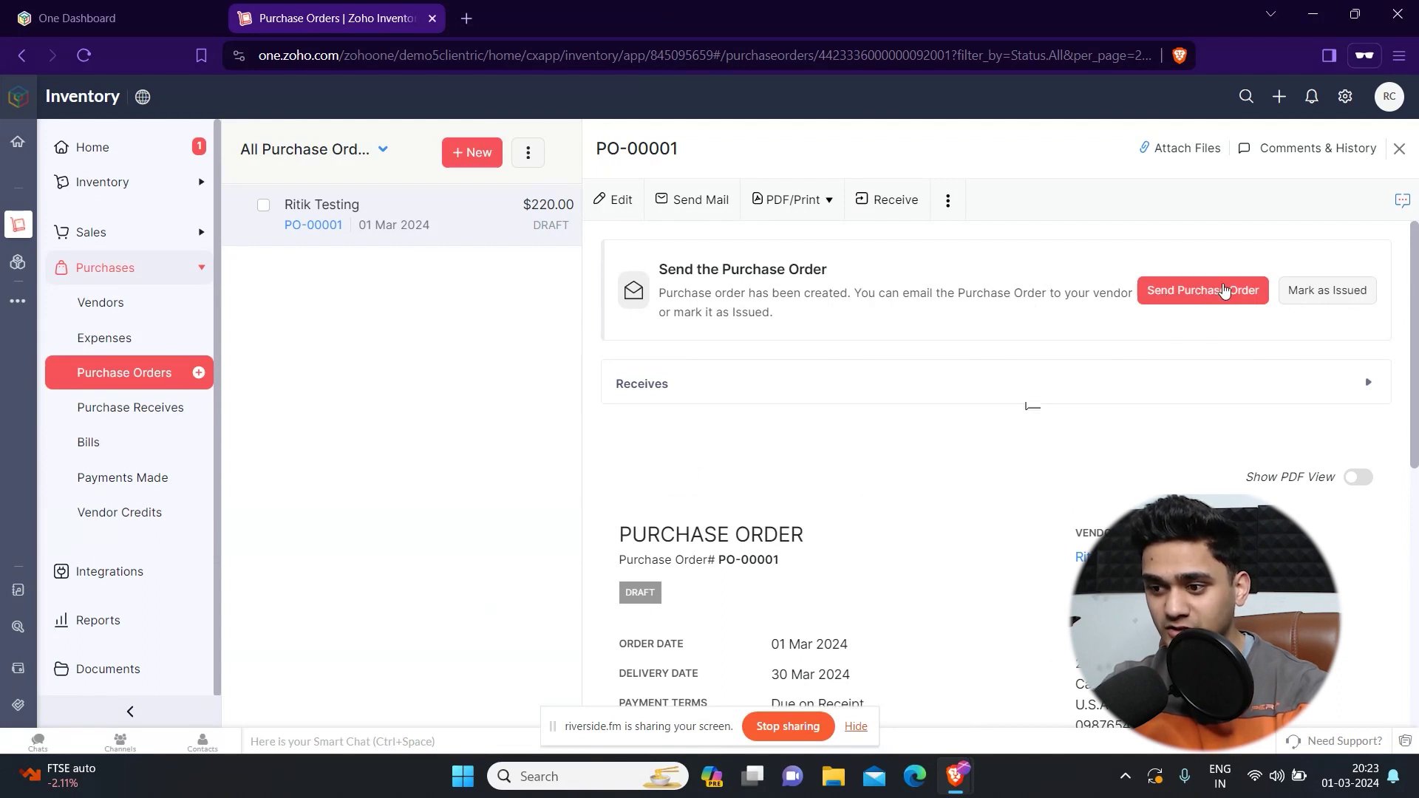
Start emailing PO-00001 to the vendor, accepting that the order becomes Open.
click(1224, 290)
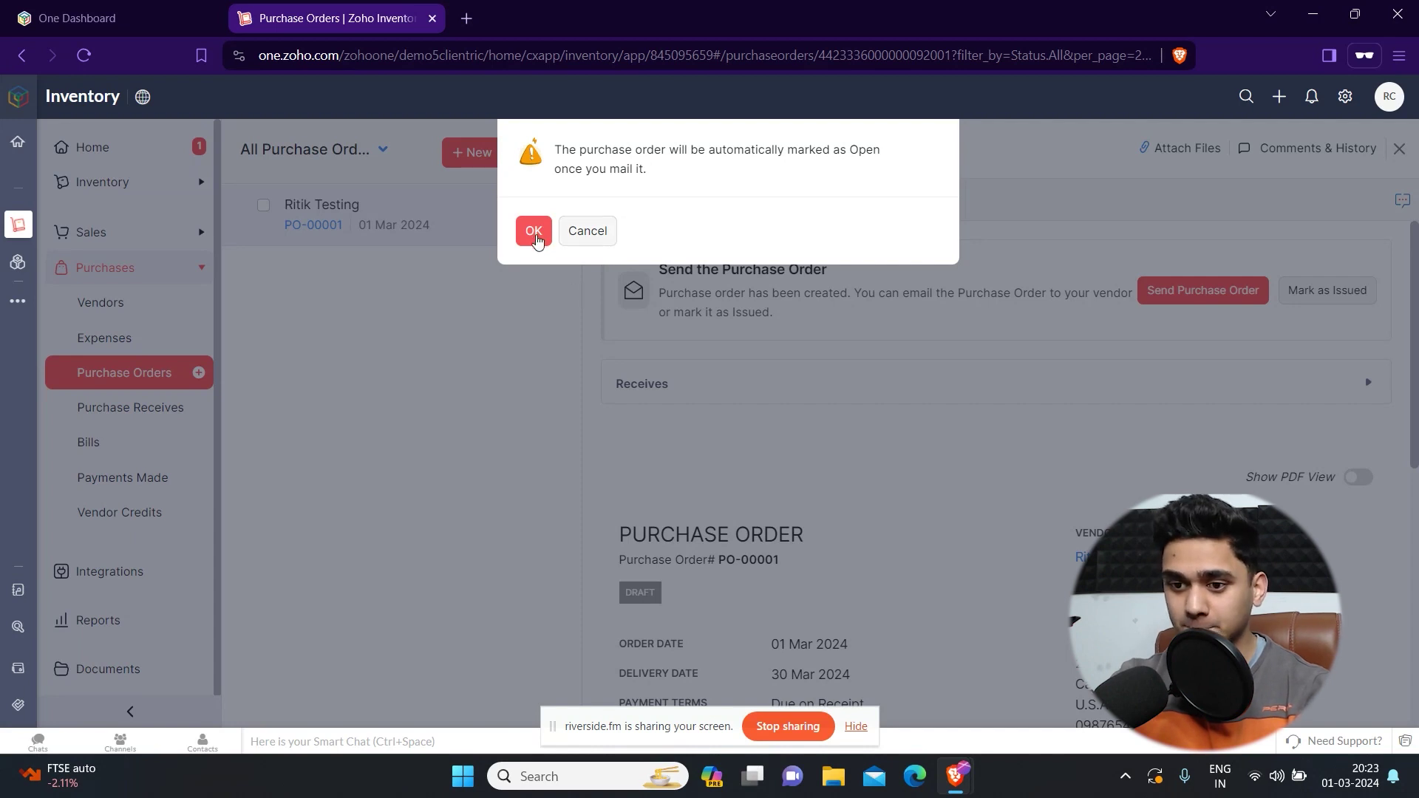
click(534, 232)
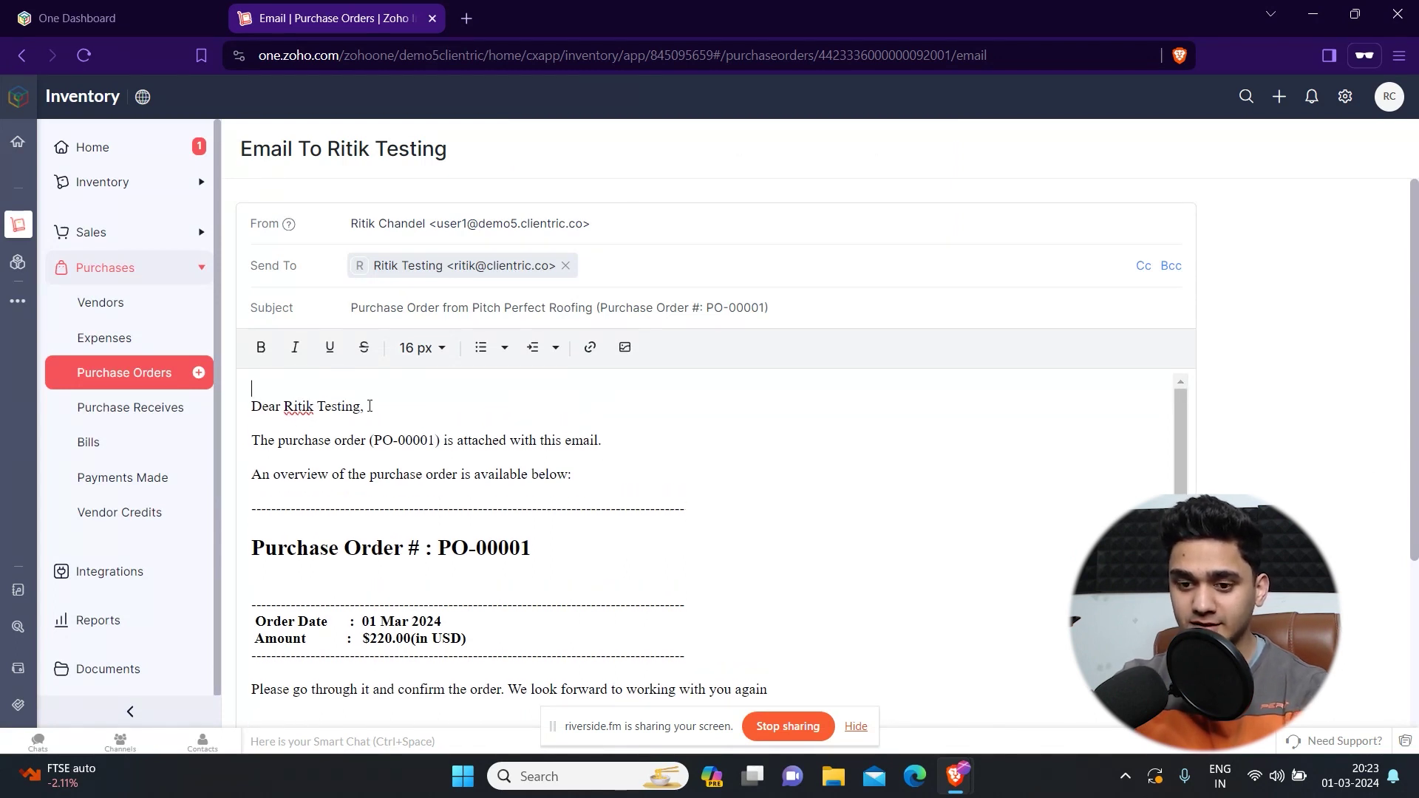
Review the email and send PO-00001 to the vendor with its PDF attached.
scroll(358, 451, down, 1)
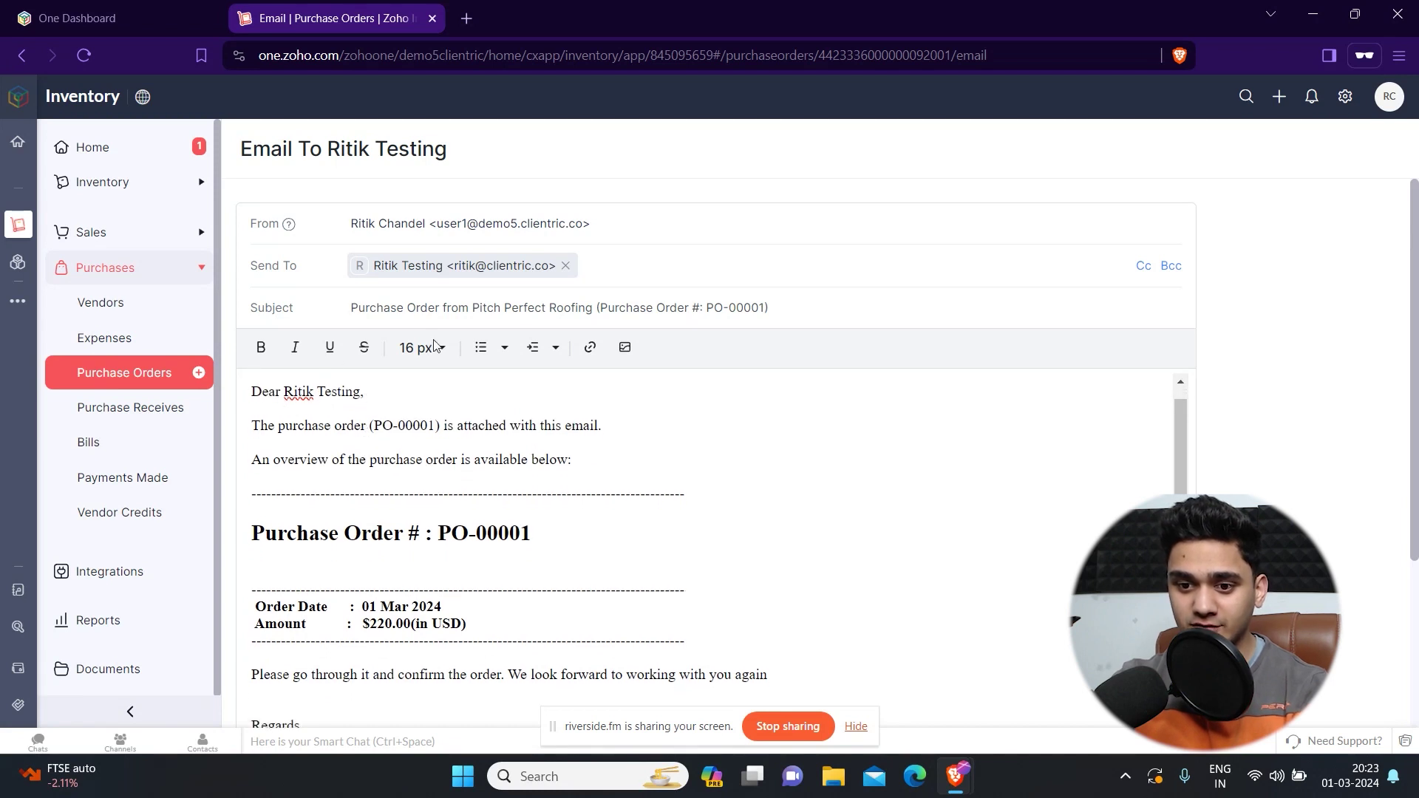
scroll(388, 501, down, 2)
scroll(399, 465, up, 1)
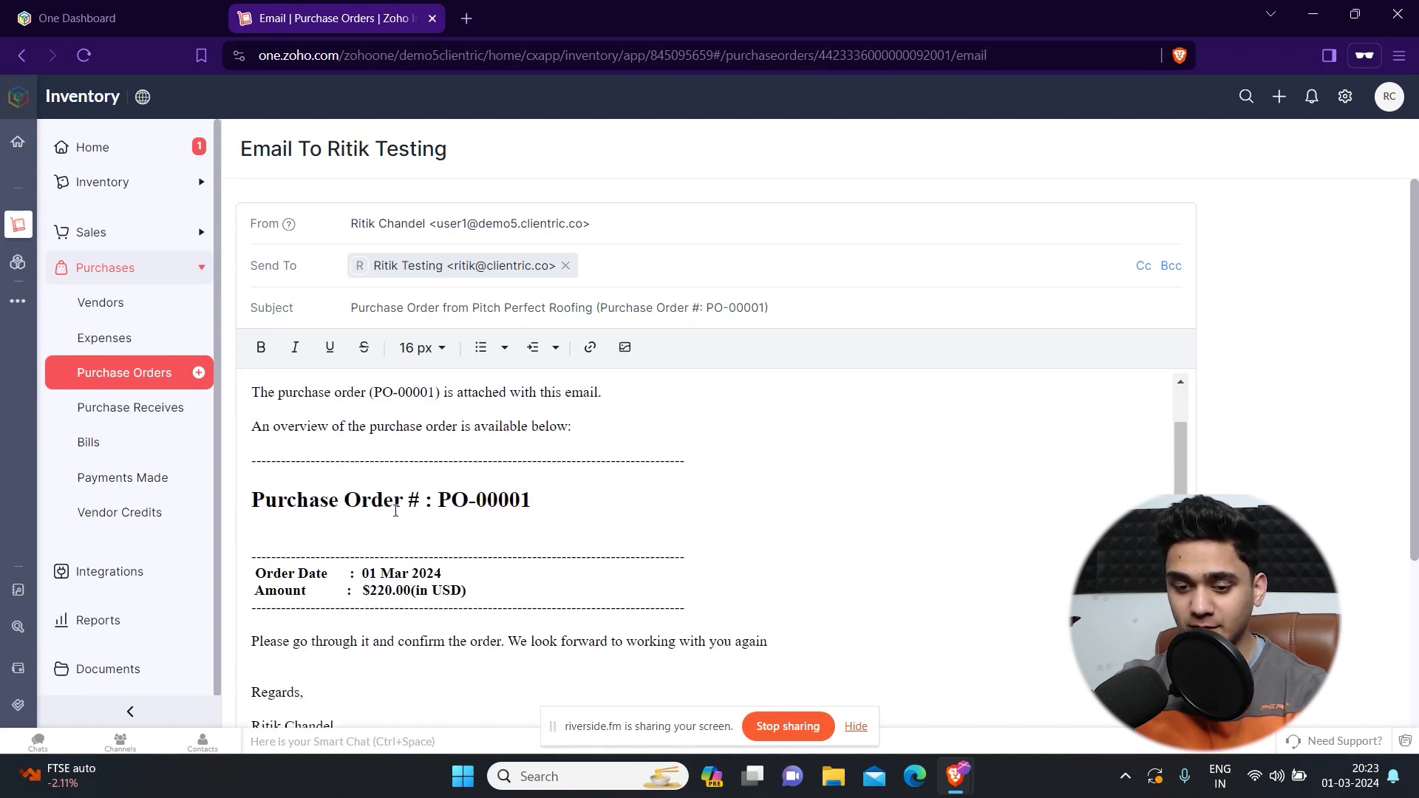
scroll(396, 510, up, 1)
scroll(444, 444, down, 1)
scroll(472, 485, down, 2)
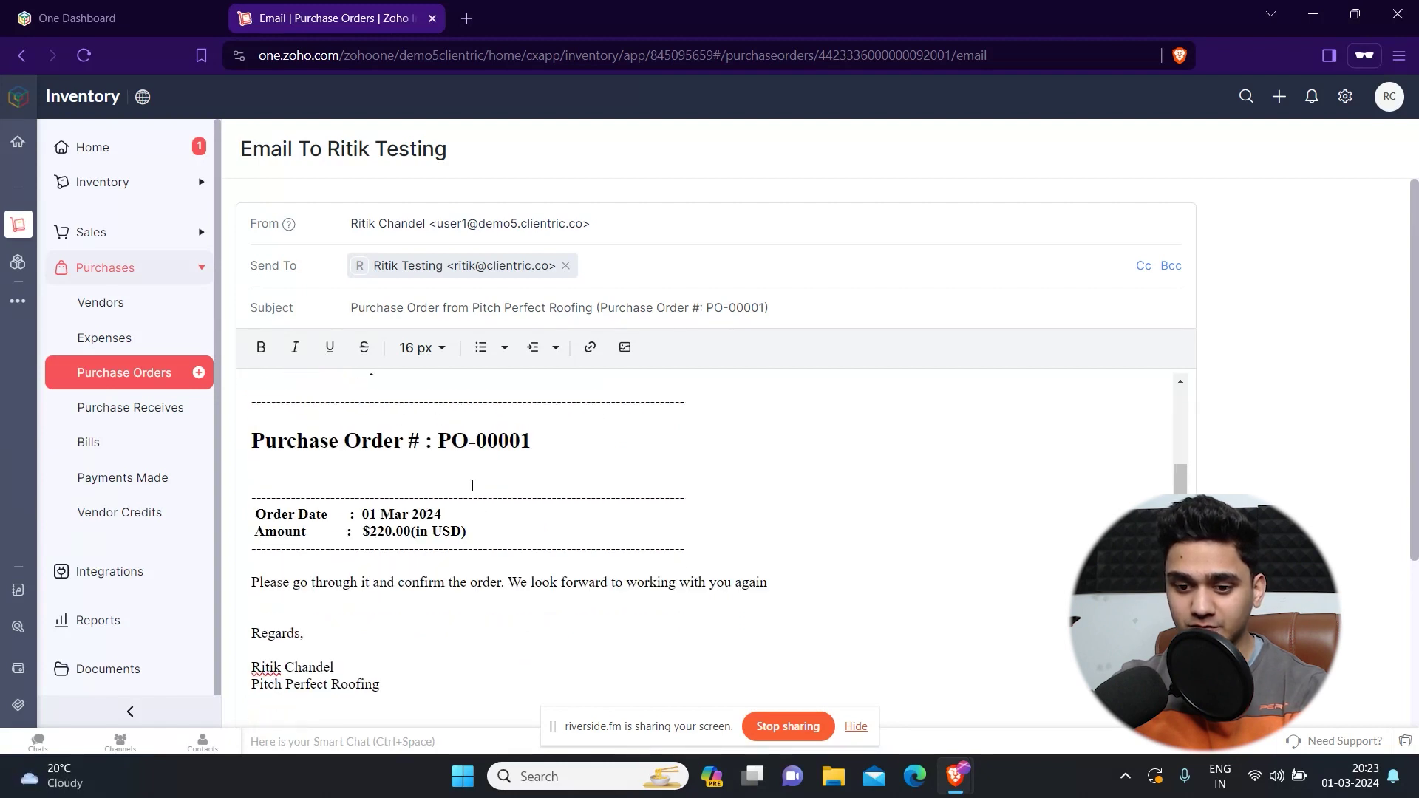
scroll(455, 558, down, 3)
scroll(519, 540, down, 1)
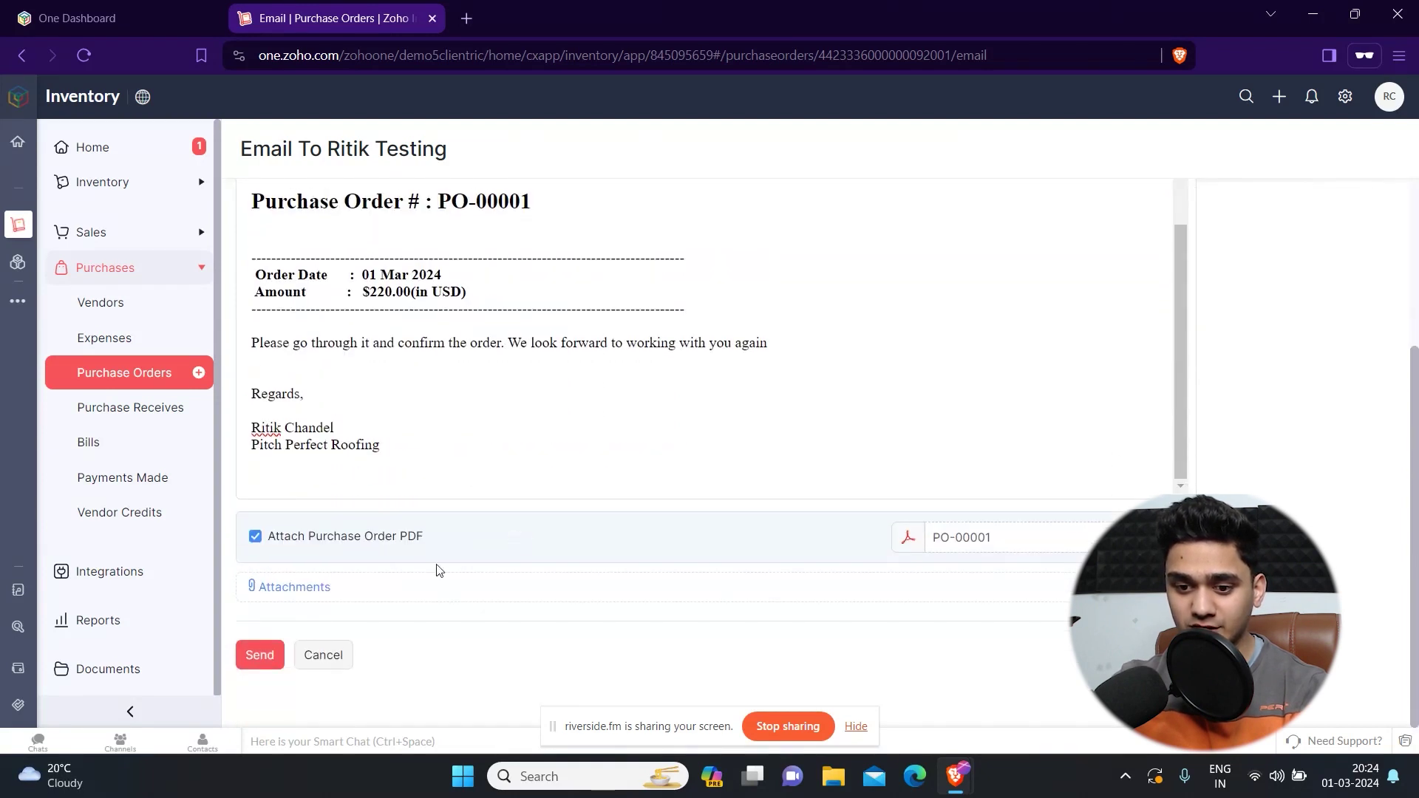
click(271, 650)
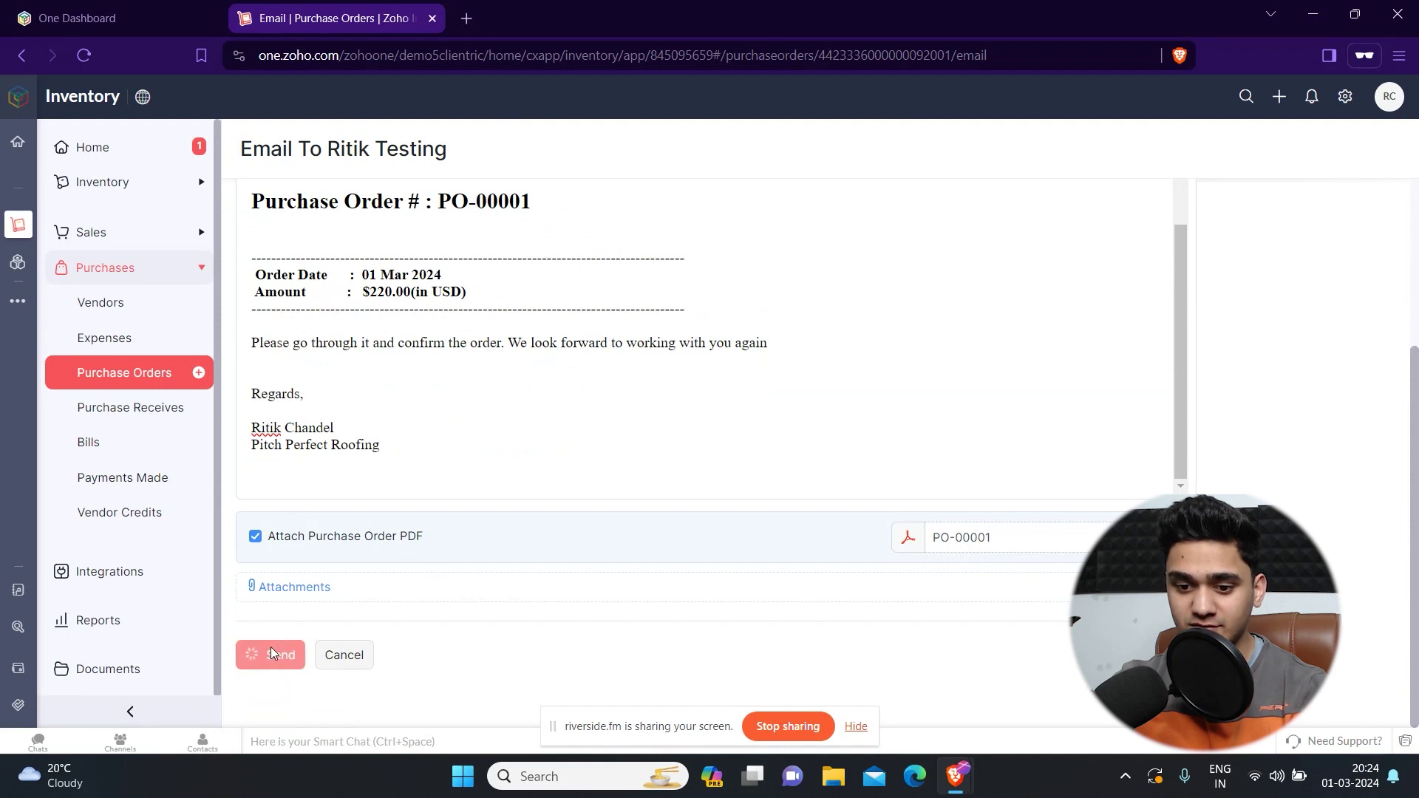